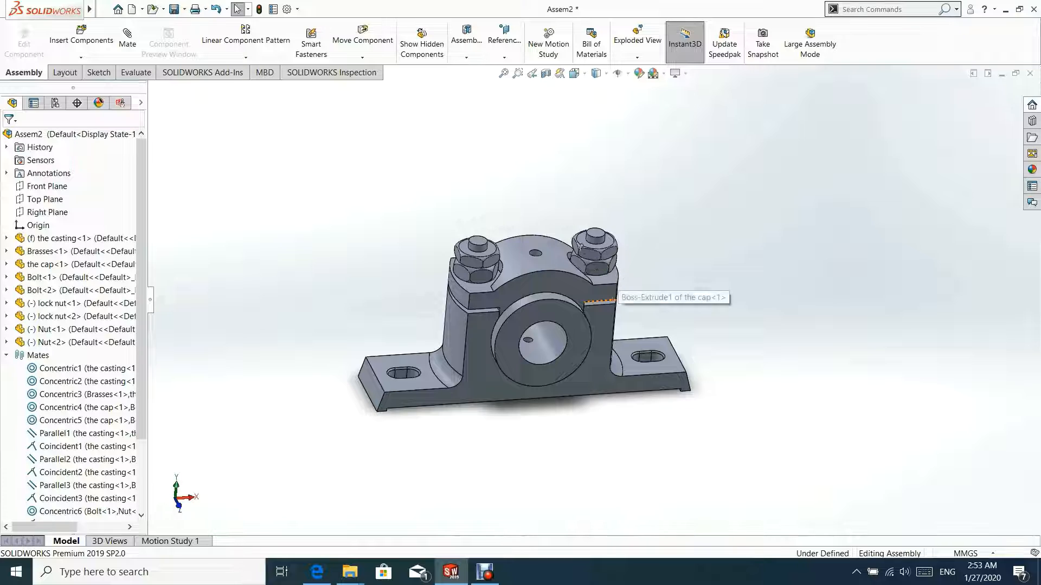
pyautogui.moveTo(616, 297)
pyautogui.mouseDown(button='middle')
pyautogui.moveTo(546, 191)
pyautogui.moveTo(569, 190)
pyautogui.mouseUp(button='middle')
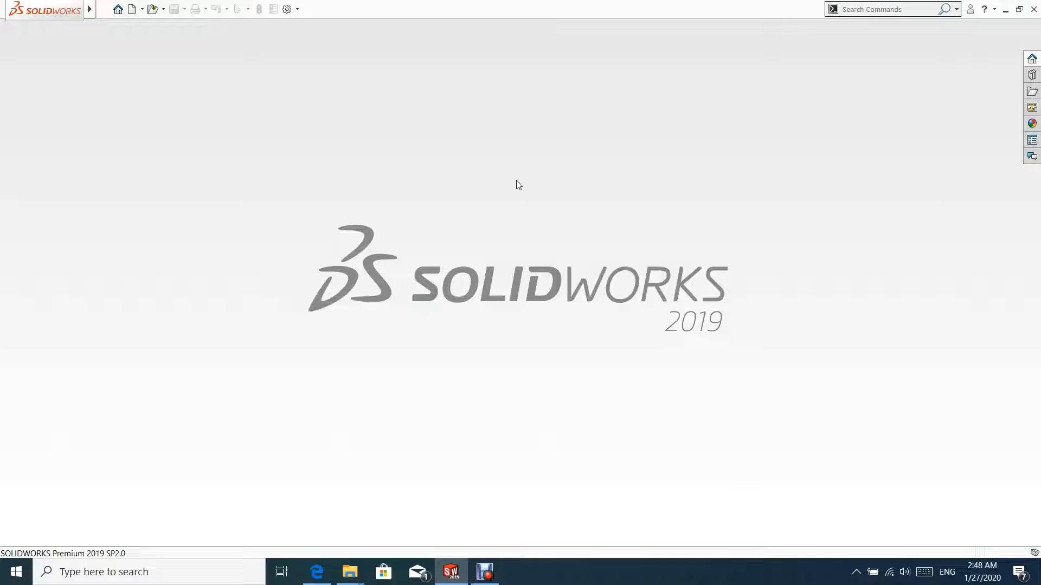
# - Create a new assembly document and insert the casting part as its first component at the origin
pyautogui.click(105, 9)
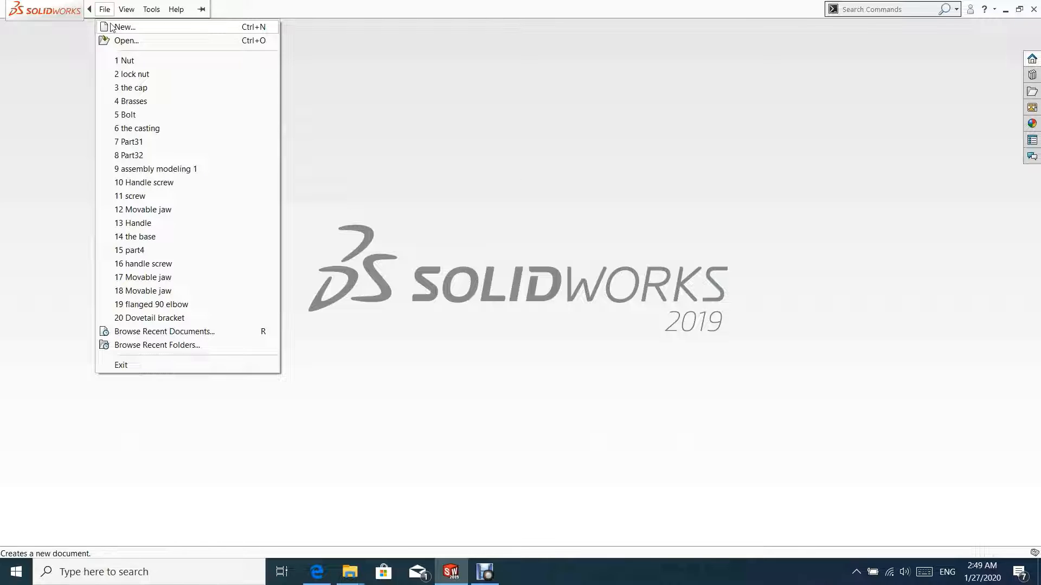
pyautogui.click(111, 27)
pyautogui.click(374, 276)
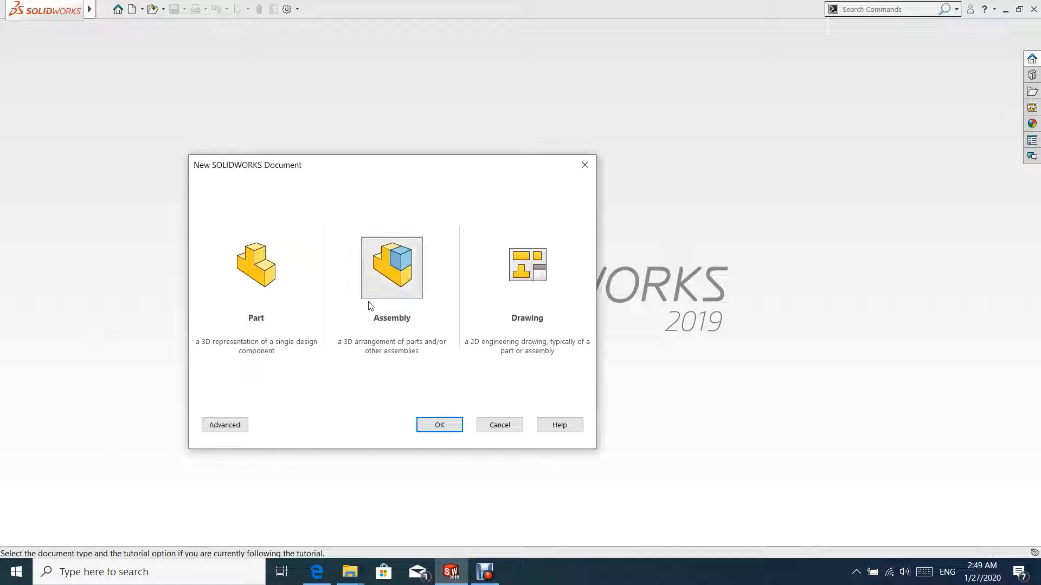
pyautogui.click(438, 426)
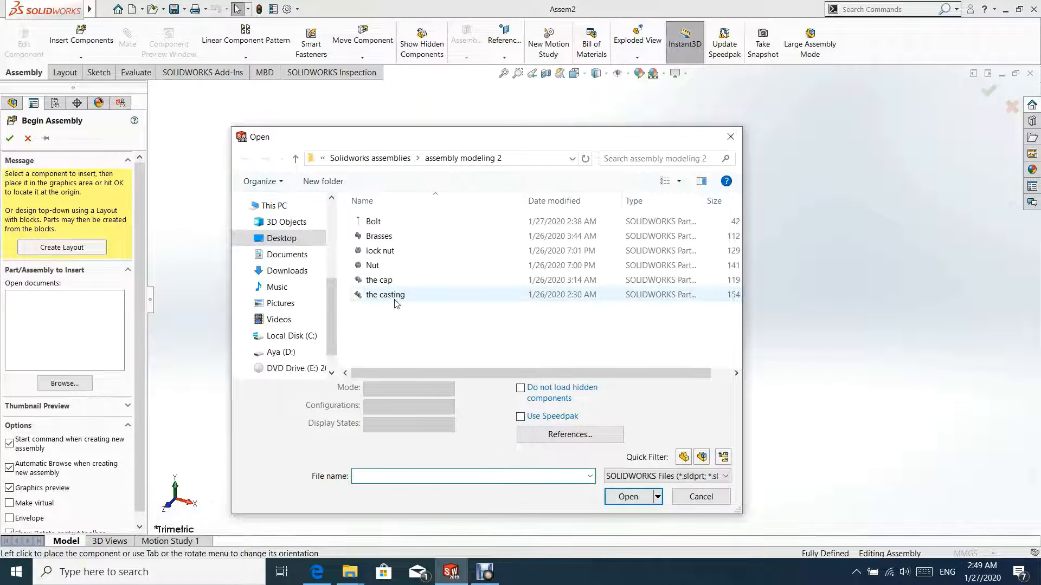
pyautogui.click(394, 298)
pyautogui.click(628, 496)
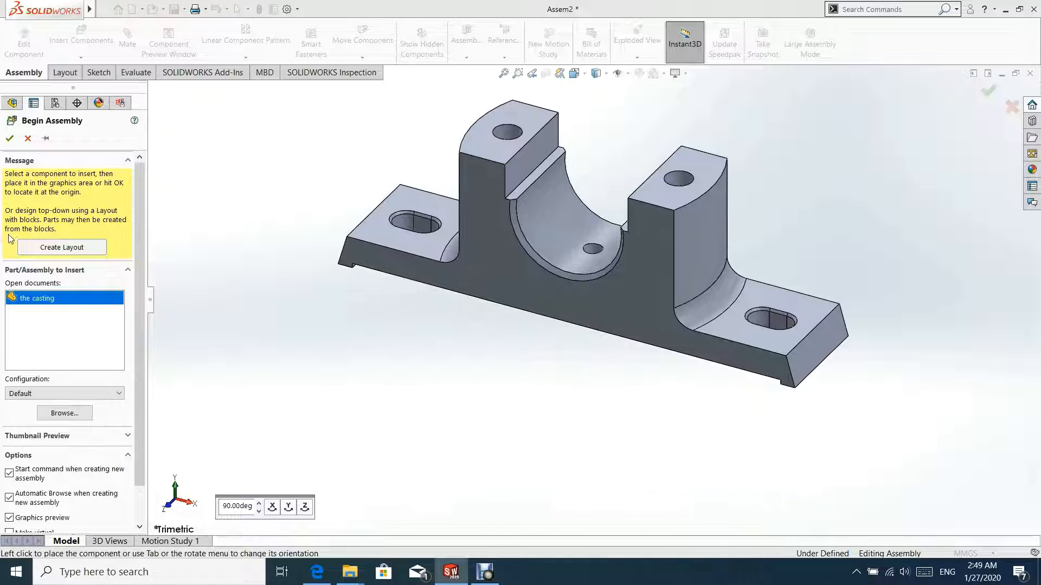
pyautogui.click(11, 140)
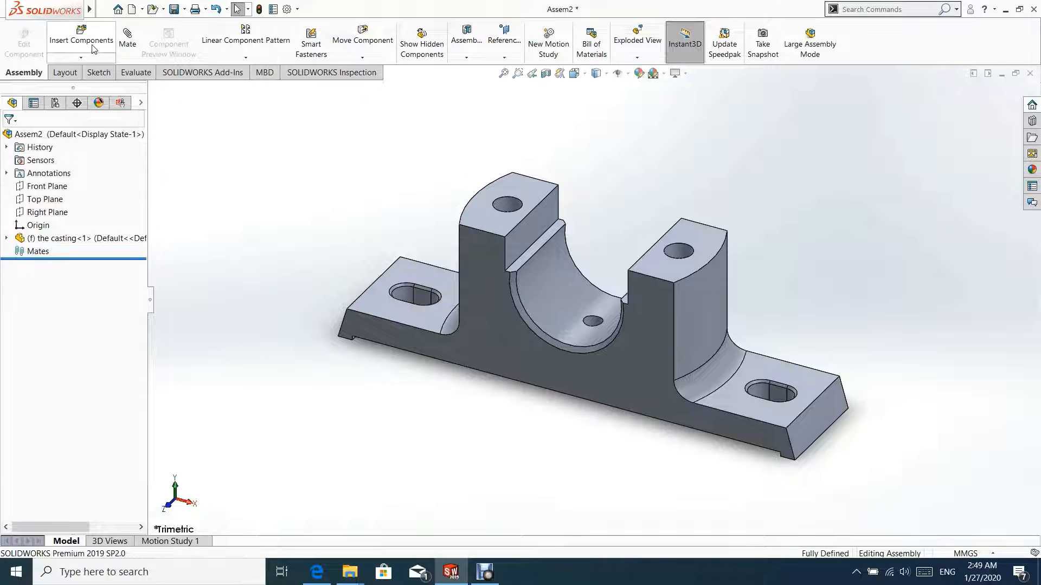
# - Insert the Brasses and the cap parts together, placing both side by side above the casting
pyautogui.click(59, 73)
pyautogui.click(35, 72)
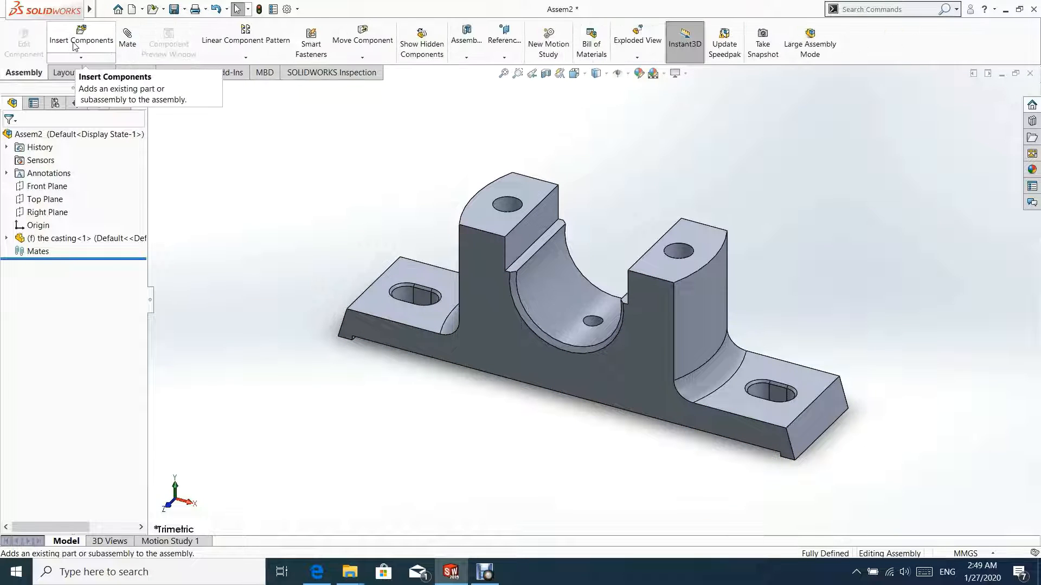
pyautogui.click(81, 35)
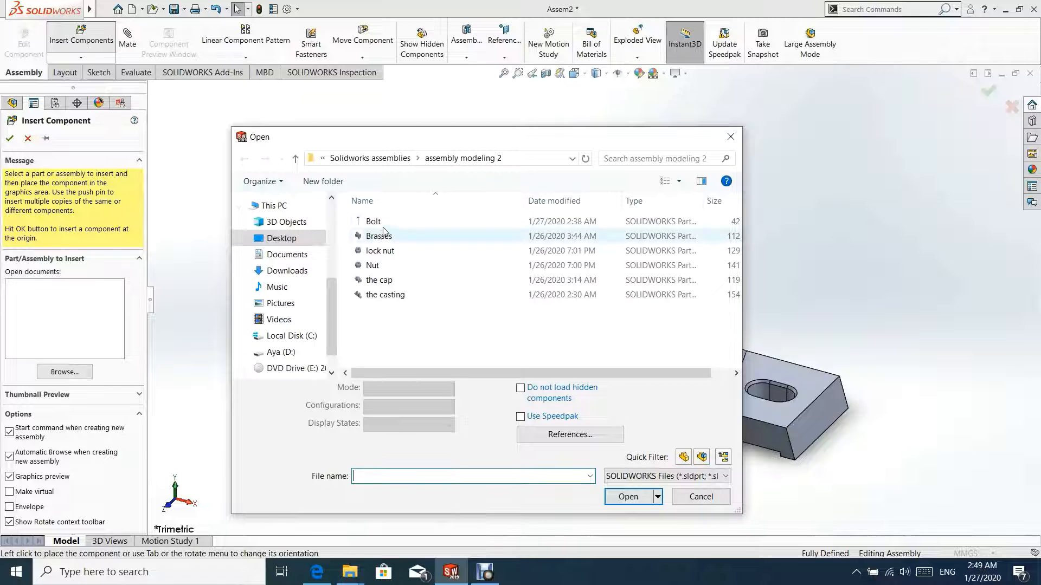
pyautogui.click(405, 237)
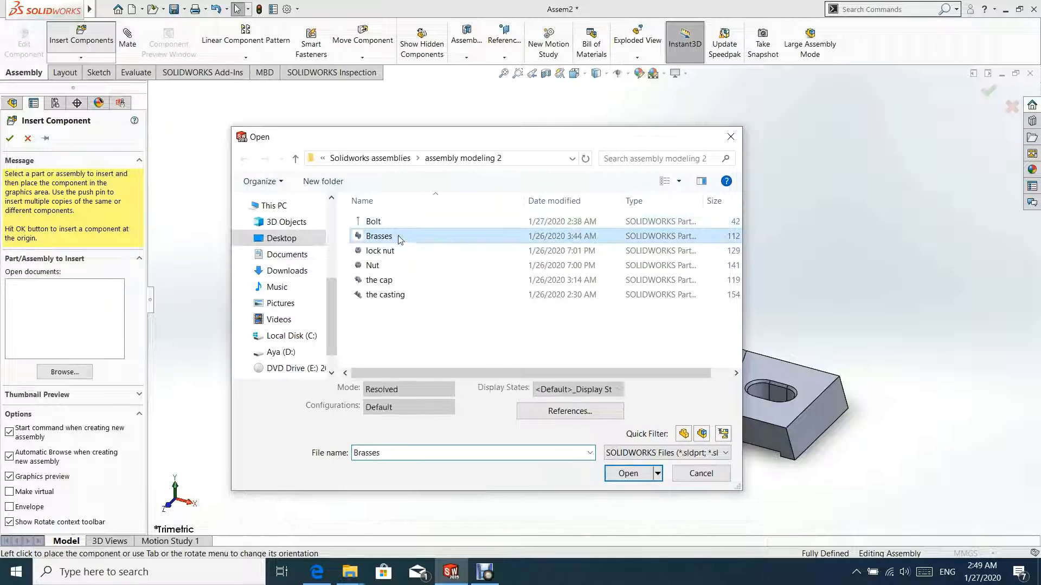
pyautogui.keyDown('ctrl'); pyautogui.click(408, 281); pyautogui.keyUp('ctrl')
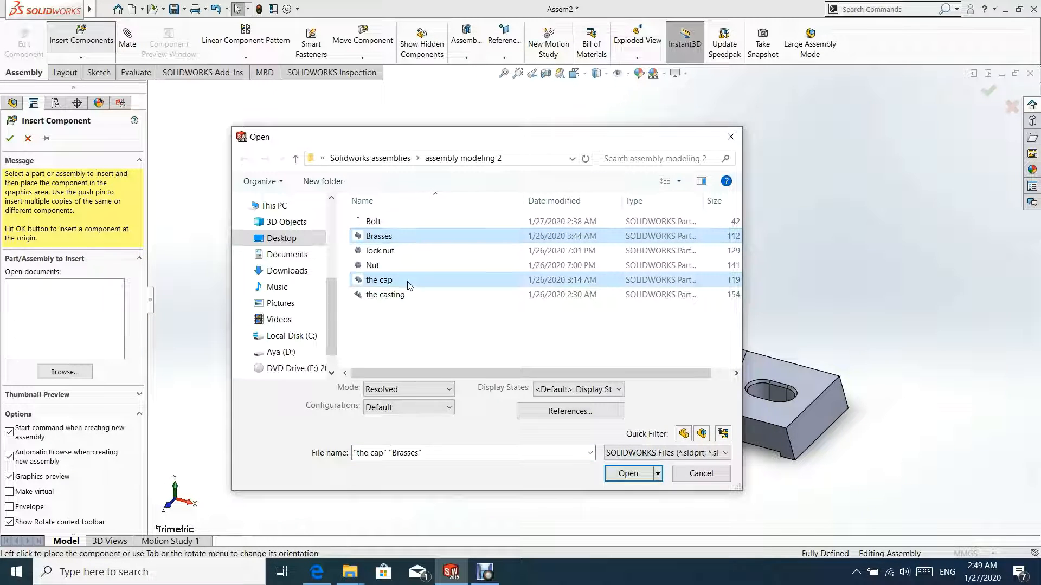
pyautogui.click(631, 475)
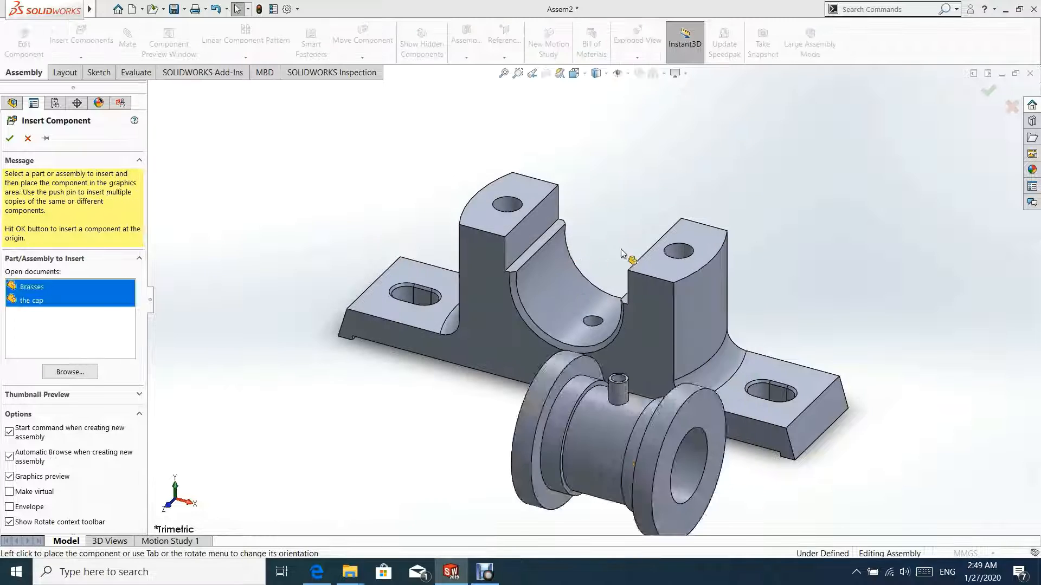
pyautogui.click(621, 176)
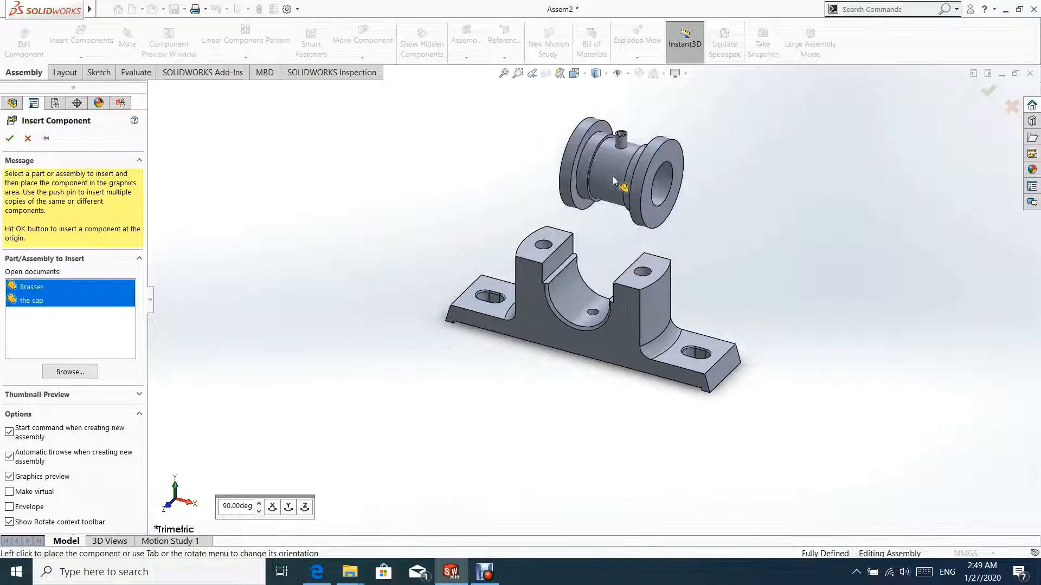
pyautogui.click(462, 176)
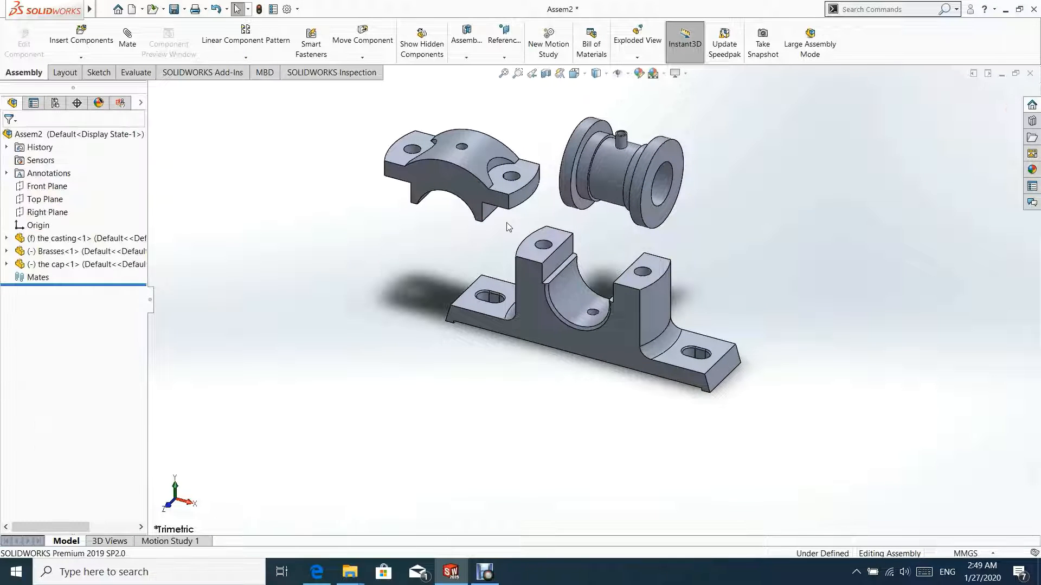
# - Load the Bolt, lock nut and Nut parts for repeated insertion and place two bolts beside the casting
pyautogui.click(114, 42)
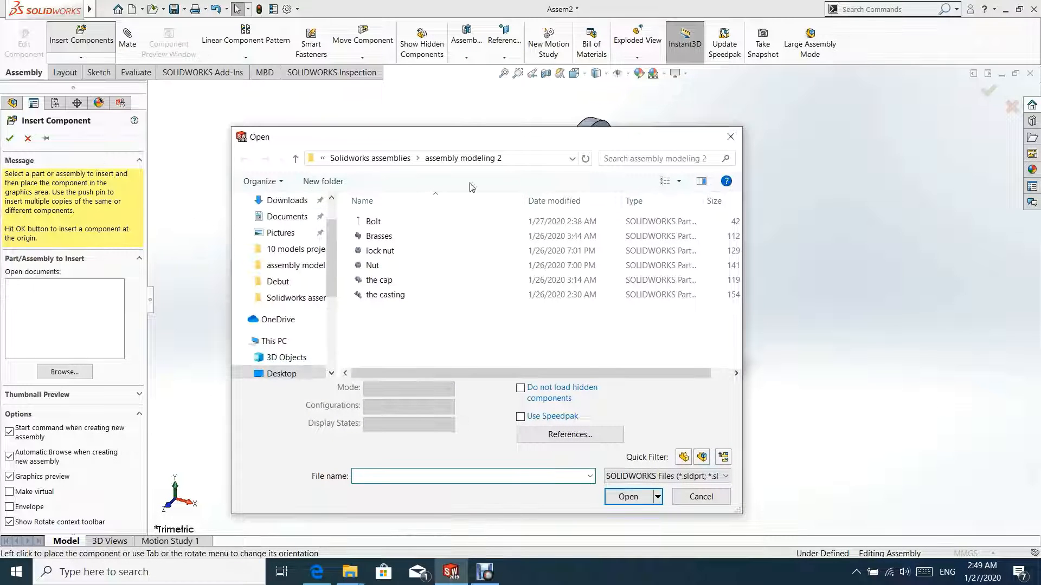
pyautogui.click(729, 139)
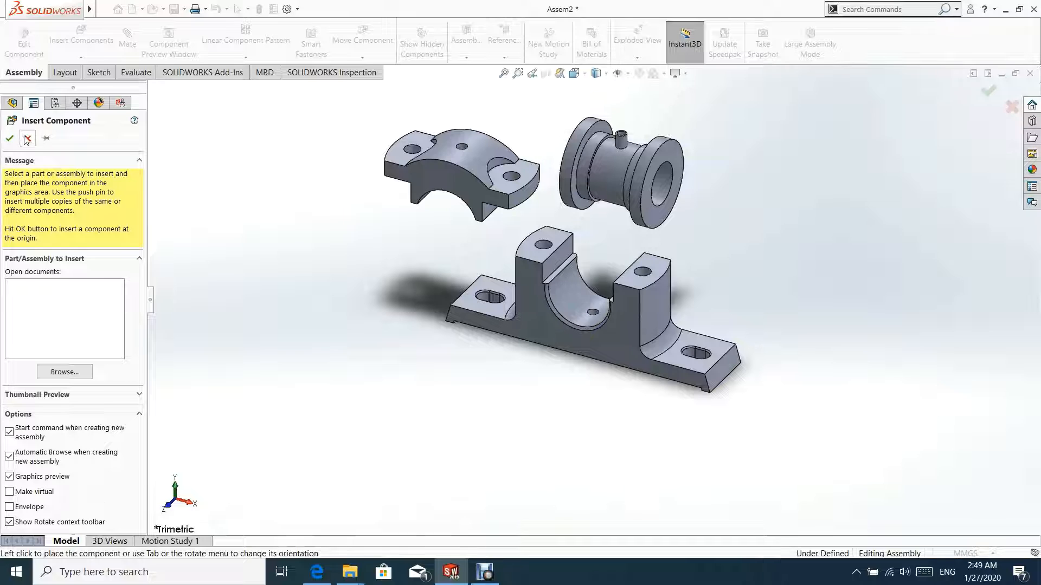
pyautogui.click(60, 371)
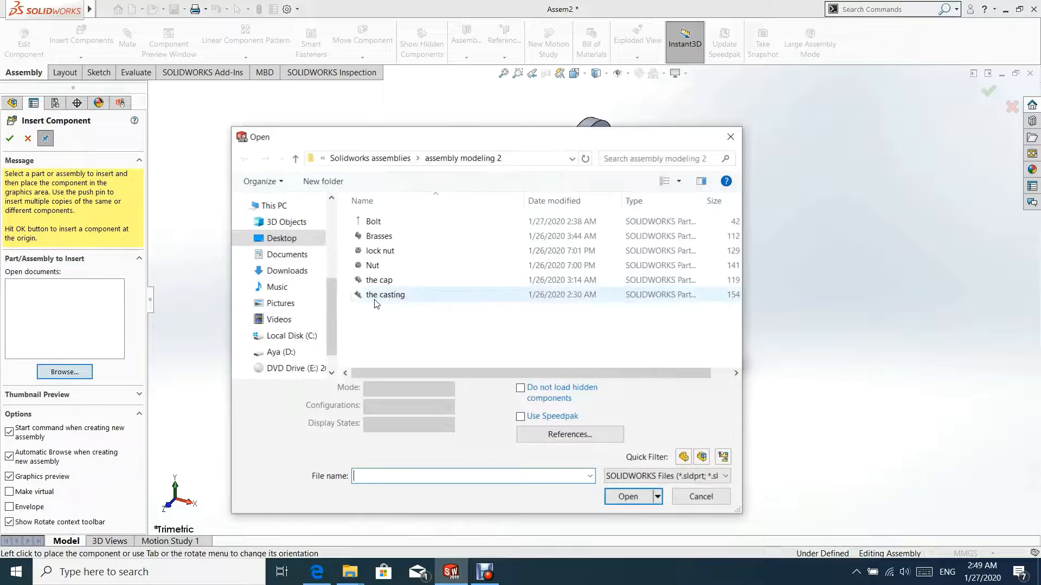
pyautogui.click(386, 226)
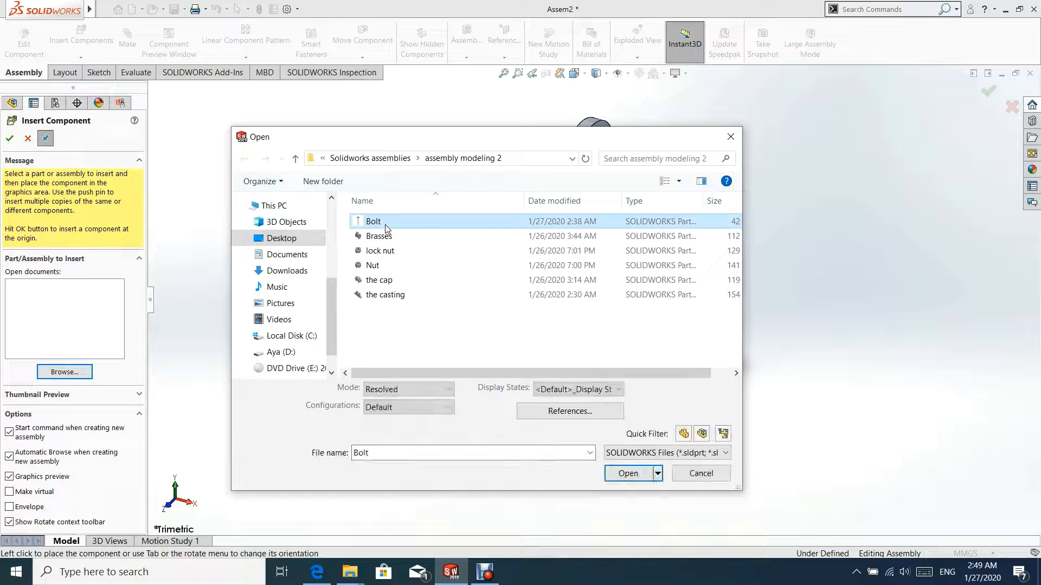
pyautogui.keyDown('ctrl'); pyautogui.click(391, 251); pyautogui.keyUp('ctrl')
pyautogui.keyDown('ctrl'); pyautogui.click(380, 266); pyautogui.keyUp('ctrl')
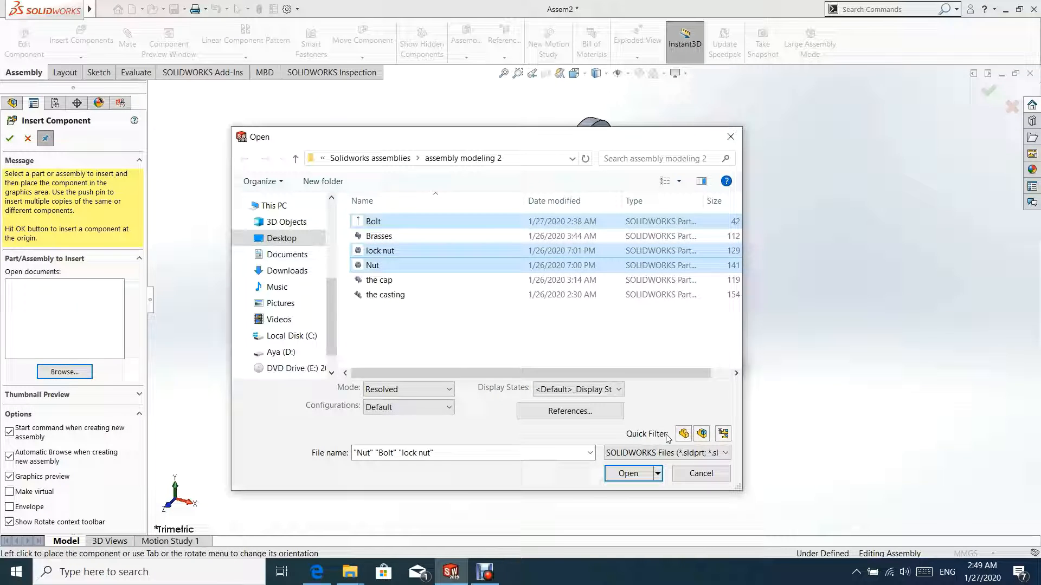
pyautogui.click(629, 474)
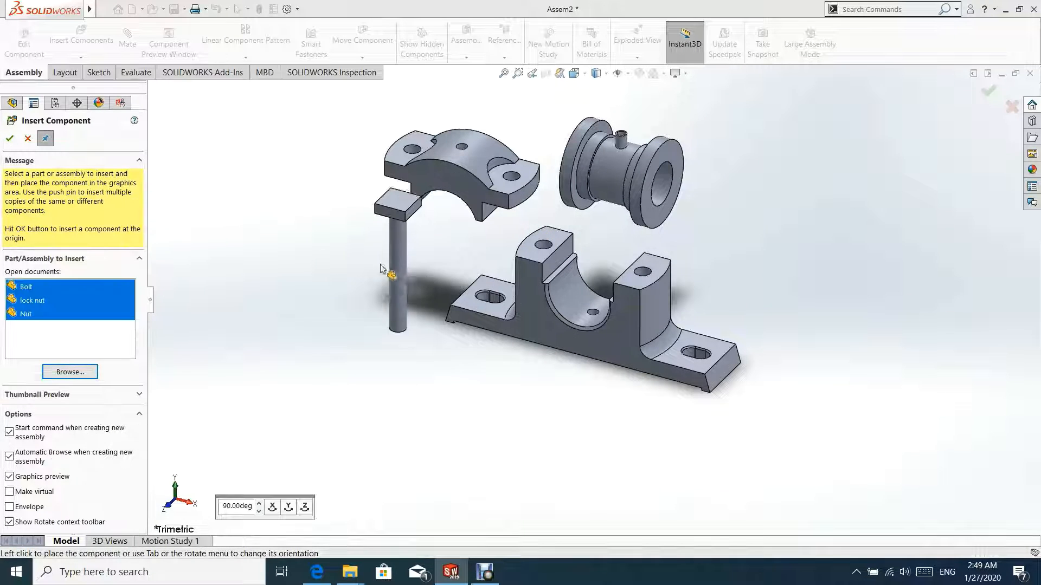
pyautogui.click(353, 277)
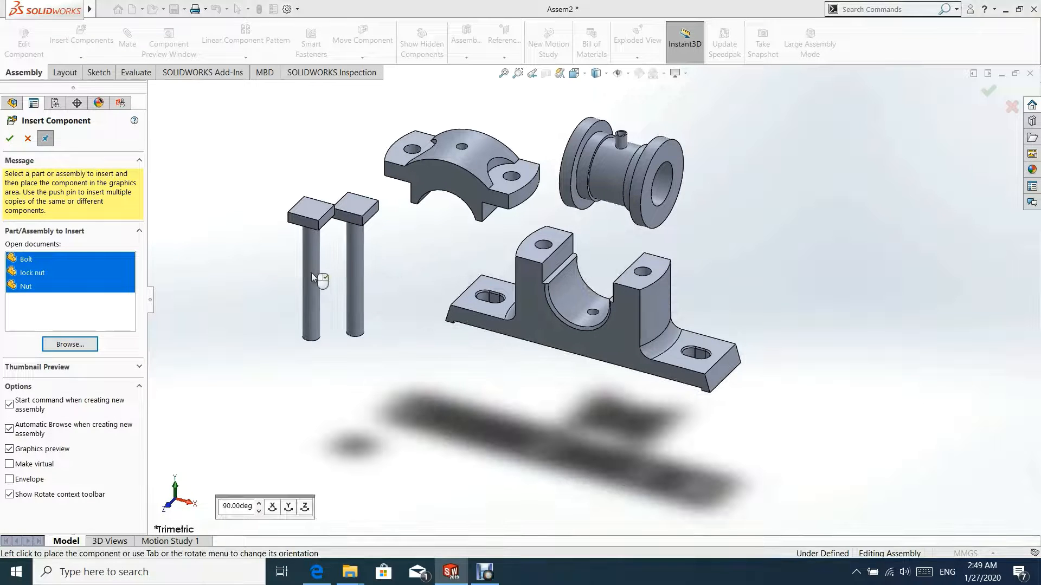
pyautogui.click(314, 278)
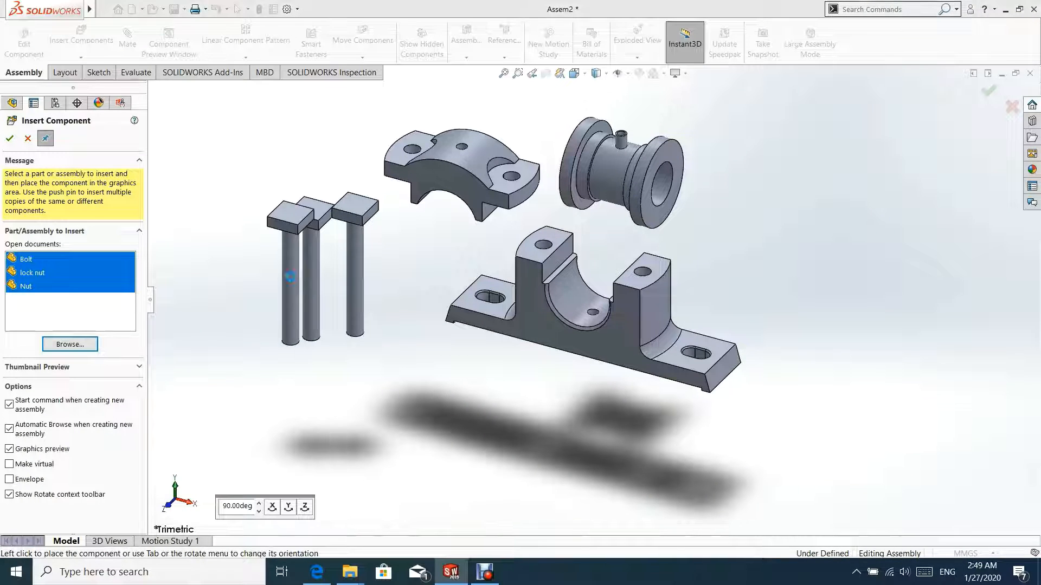
# - Place two copies of the lock nut and two copies of the Nut near the bolts and finish inserting
pyautogui.click(43, 273)
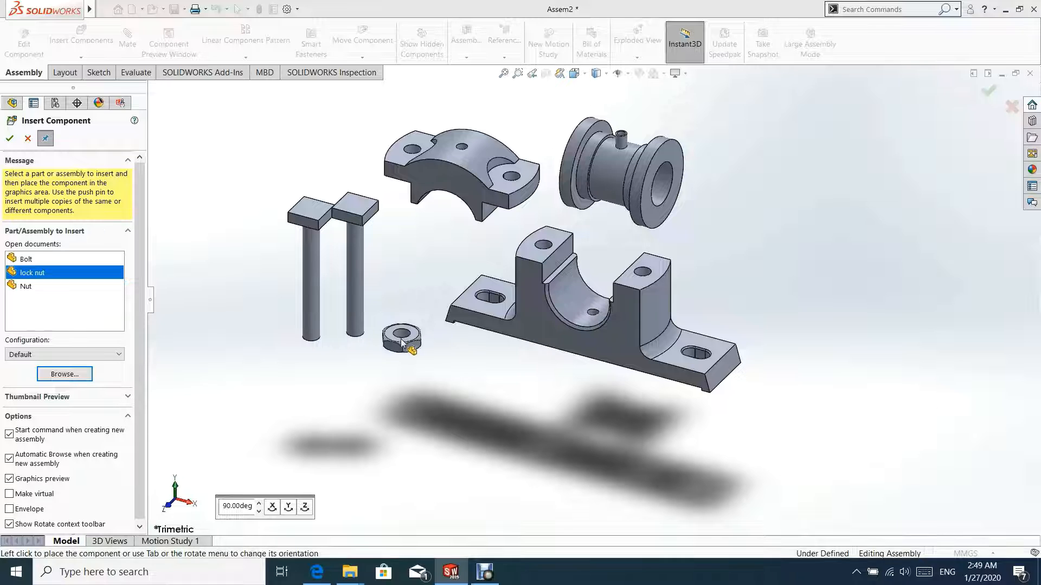
pyautogui.click(401, 341)
pyautogui.click(354, 356)
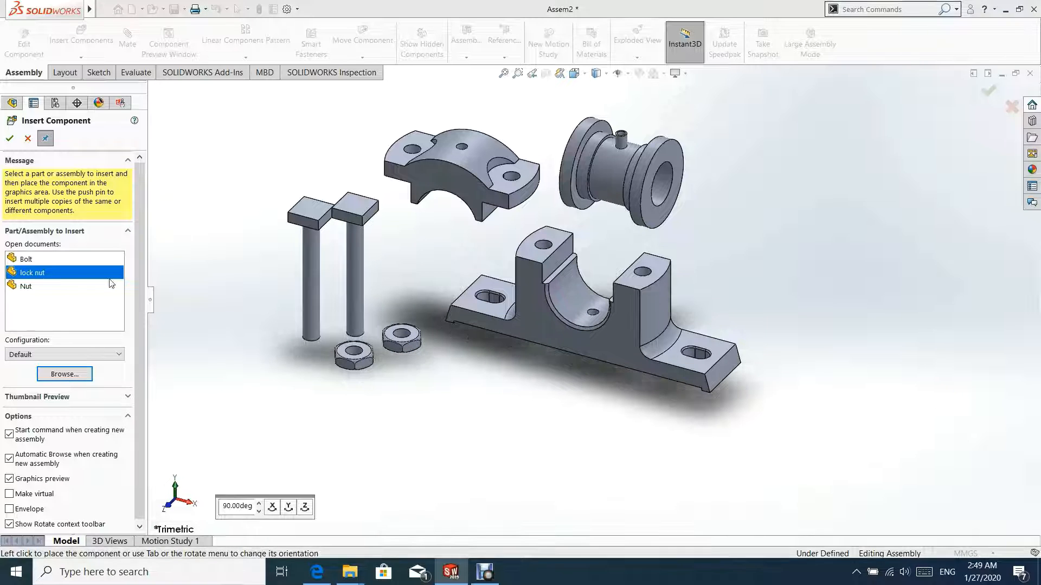
pyautogui.click(33, 286)
pyautogui.click(446, 371)
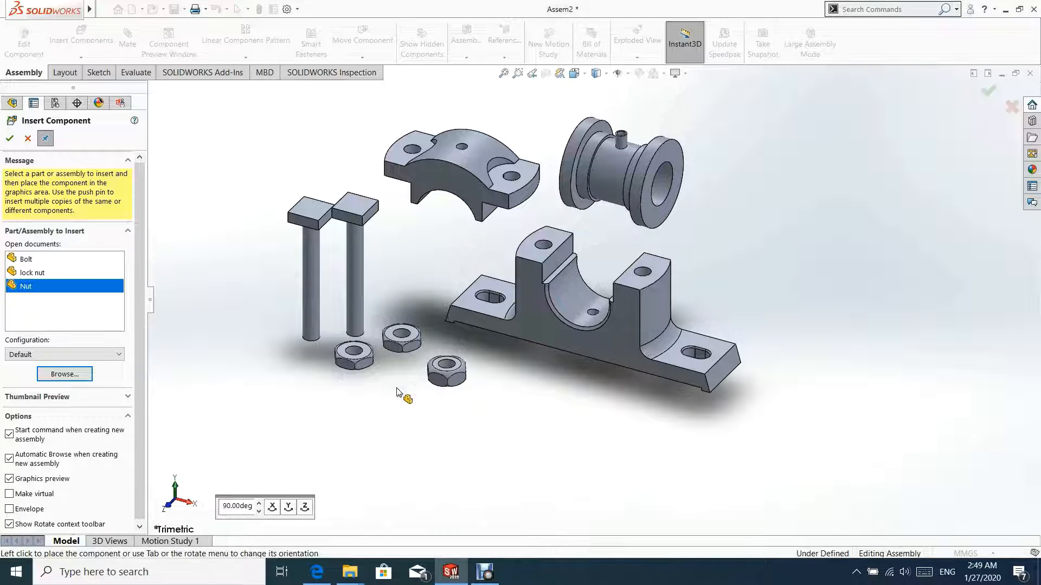
pyautogui.click(391, 394)
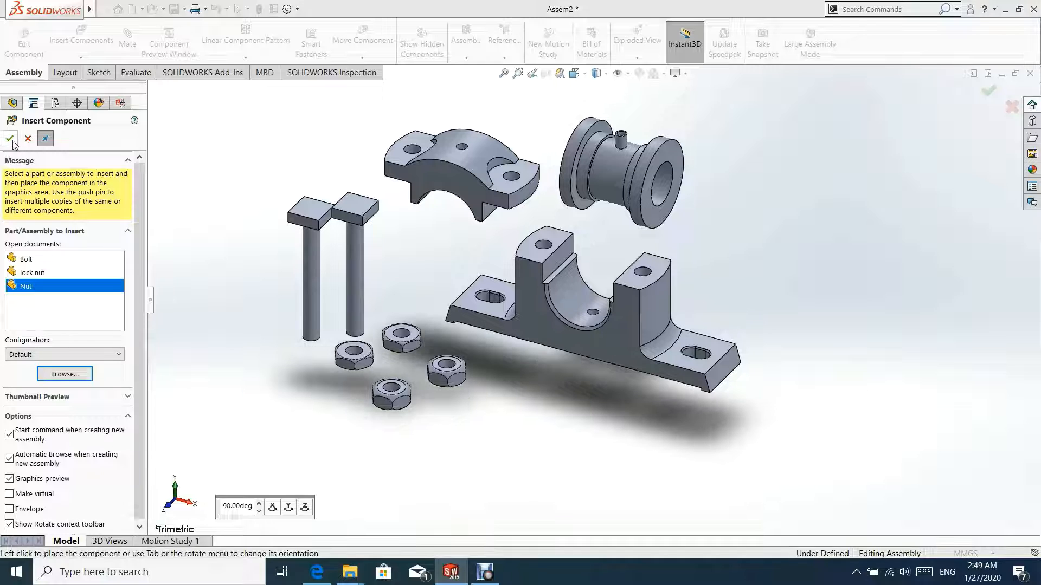
pyautogui.click(10, 138)
# - Add a concentric mate between the small pin on the Brasses and the small hole in the casting's curved seat
pyautogui.scroll(-4, 667, 187)
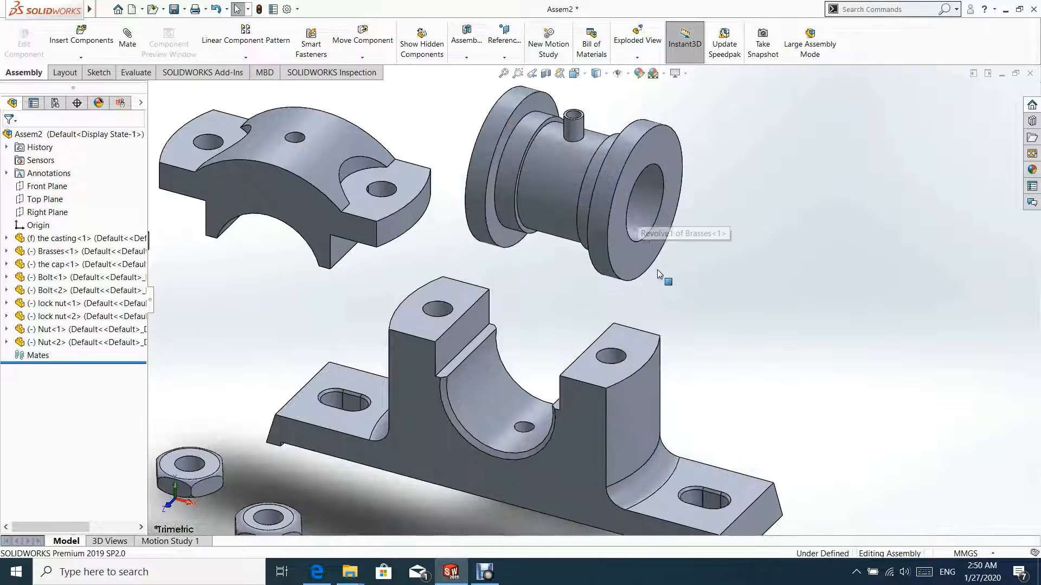
pyautogui.scroll(2, 593, 298)
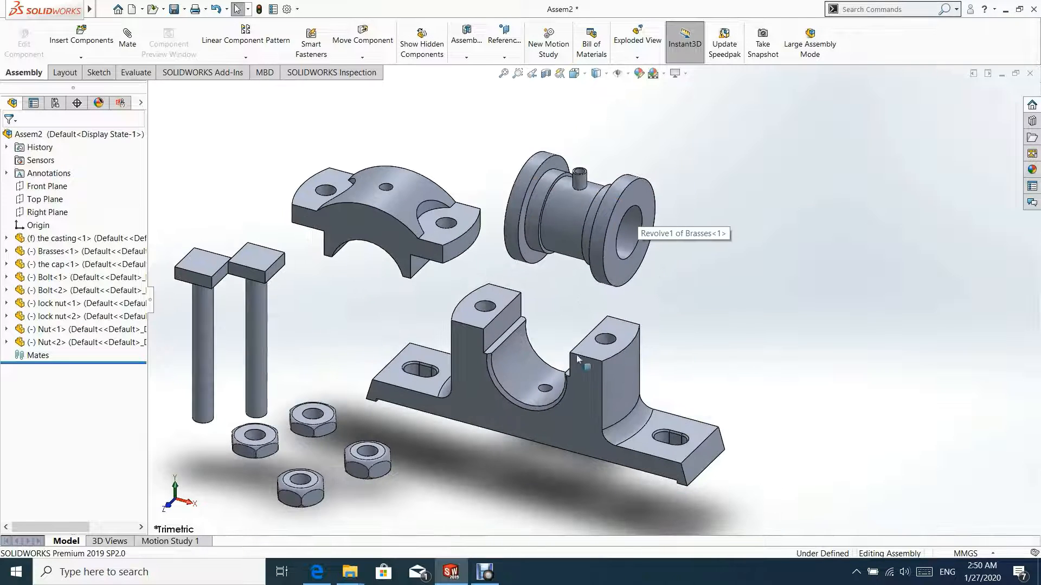
pyautogui.click(578, 182)
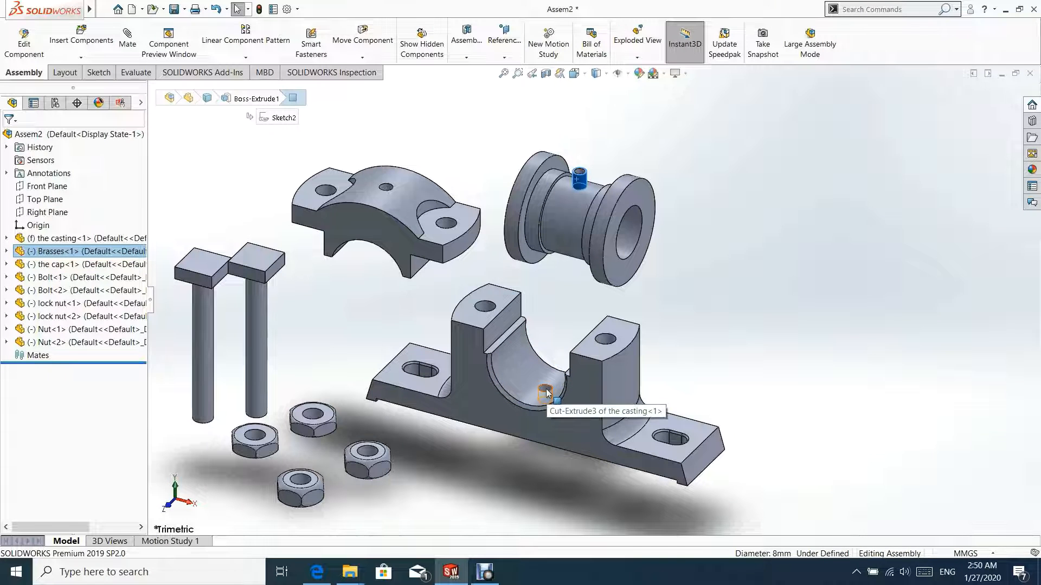
pyautogui.keyDown('ctrl'); pyautogui.click(546, 392); pyautogui.keyUp('ctrl')
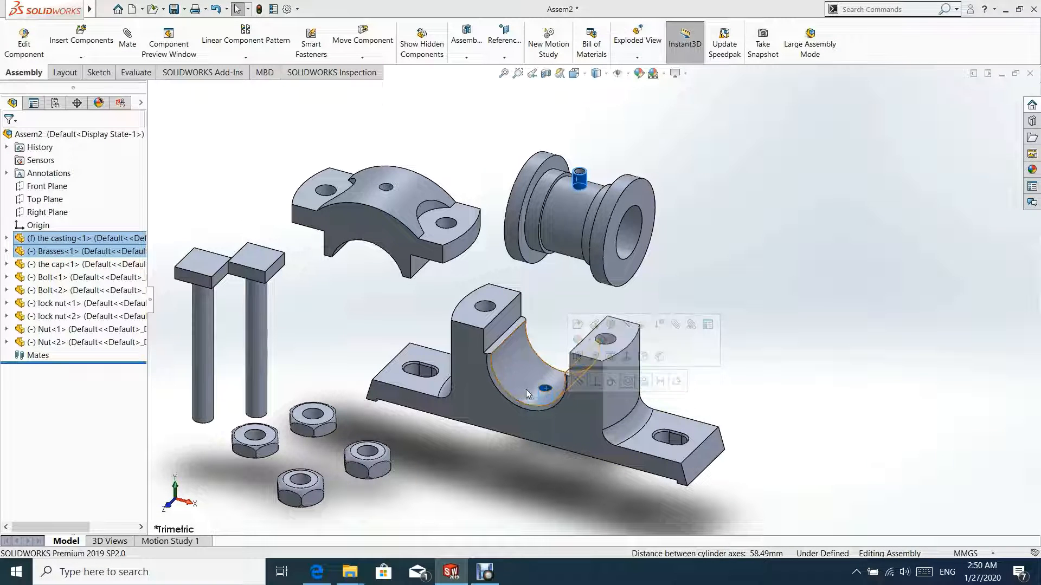
pyautogui.click(628, 381)
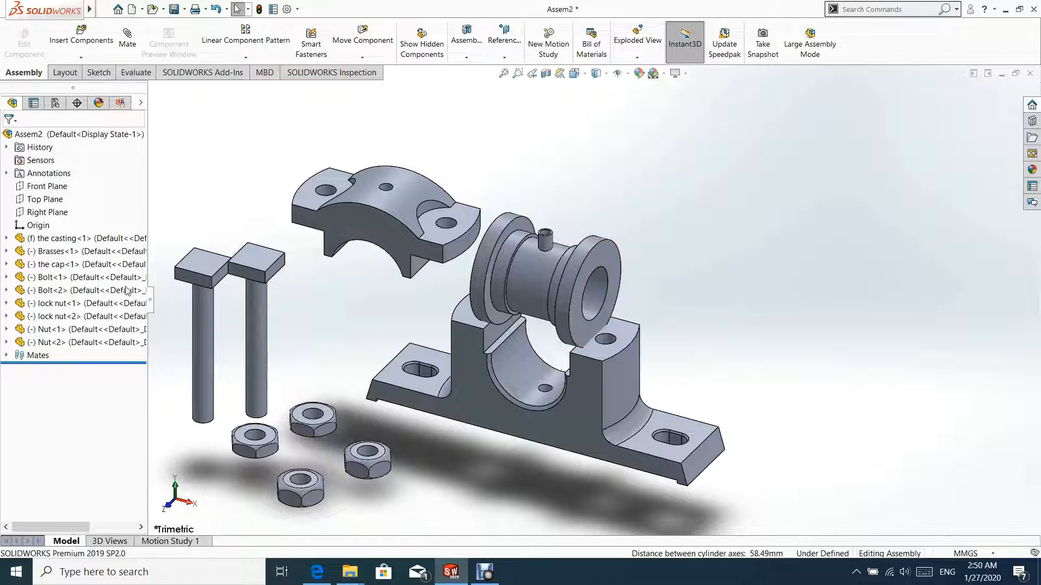
# - Flip the alignment of the concentric mate between the Brasses pin and the casting's hole
pyautogui.click(6, 356)
pyautogui.click(60, 369)
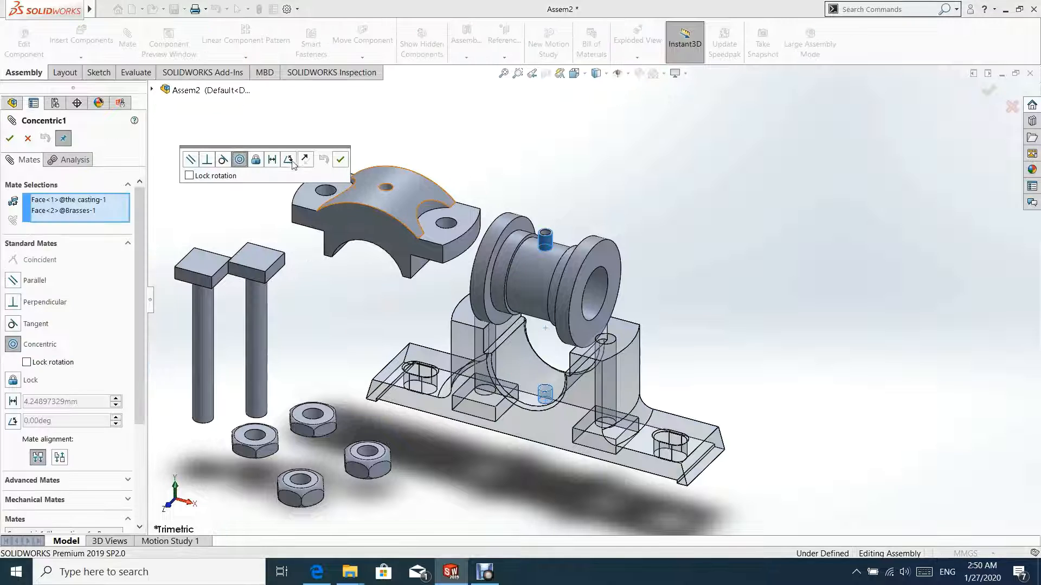
pyautogui.click(311, 163)
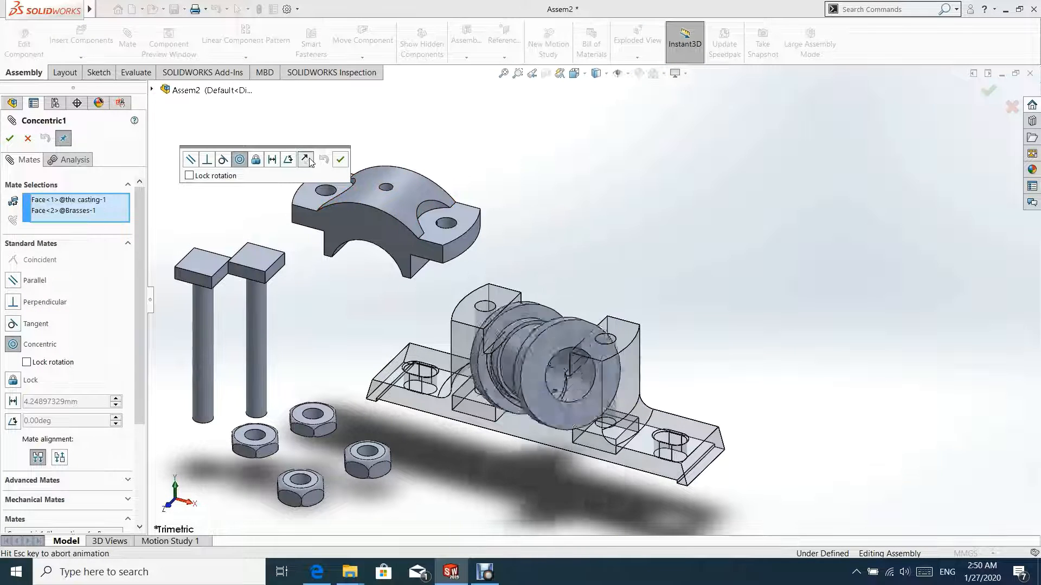
pyautogui.click(340, 161)
pyautogui.click(10, 139)
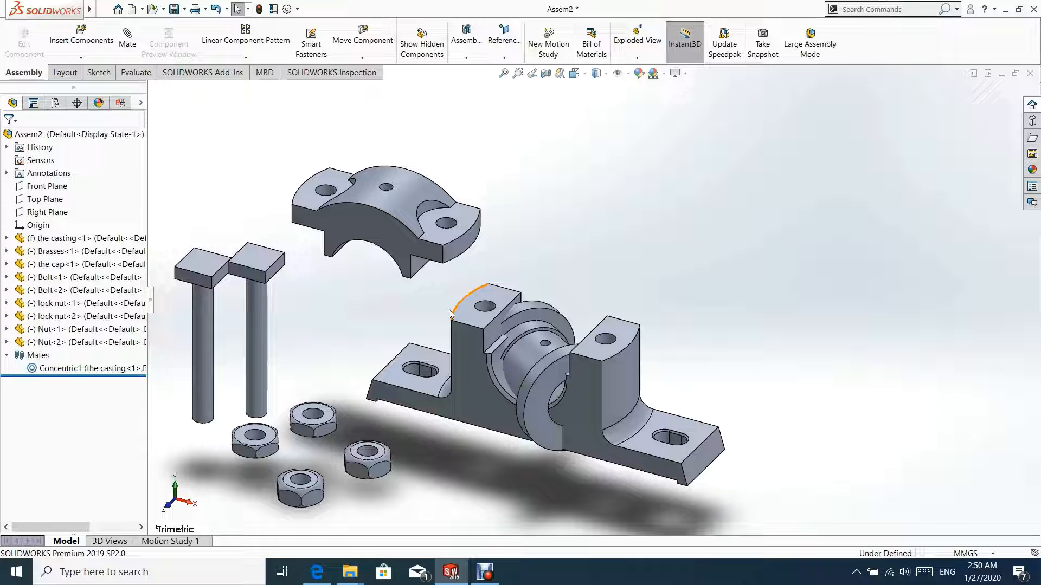
# - Move the Brasses upward along its mated axis until it is clear above the casting
pyautogui.click(522, 347)
pyautogui.keyDown('ctrl'); pyautogui.click(497, 365); pyautogui.keyUp('ctrl')
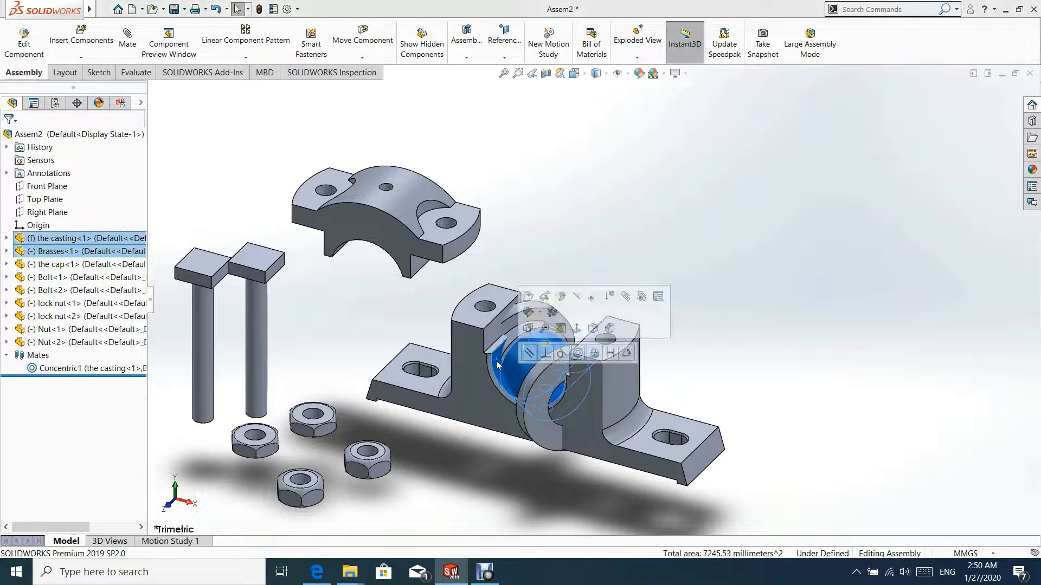
pyautogui.click(515, 362)
pyautogui.moveTo(521, 365); pyautogui.dragTo(538, 200)
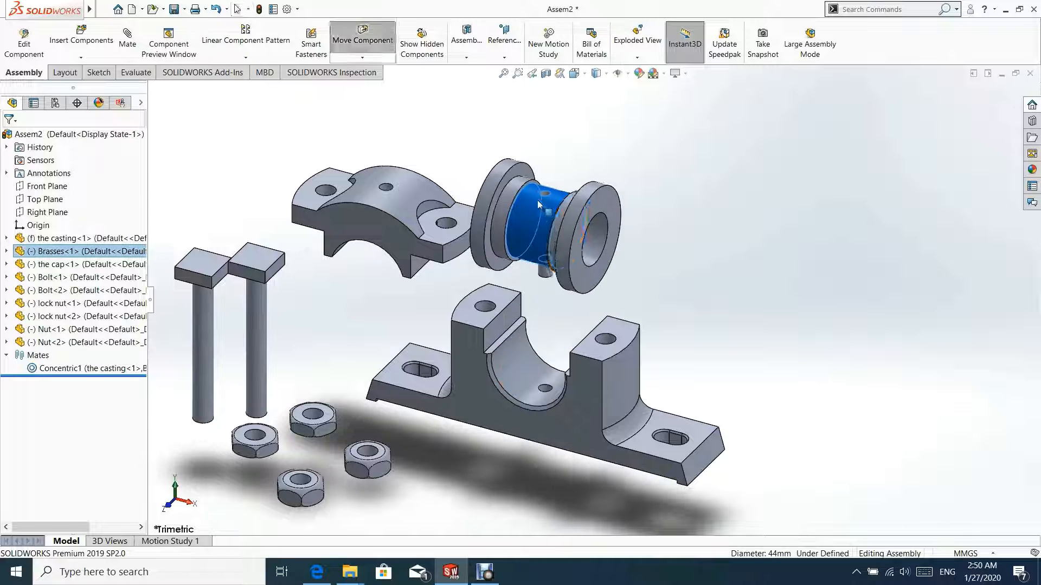
# - Add a concentric mate between the Brasses' middle cylindrical face and the casting's curved seat
pyautogui.keyDown('ctrl'); pyautogui.click(522, 360); pyautogui.keyUp('ctrl')
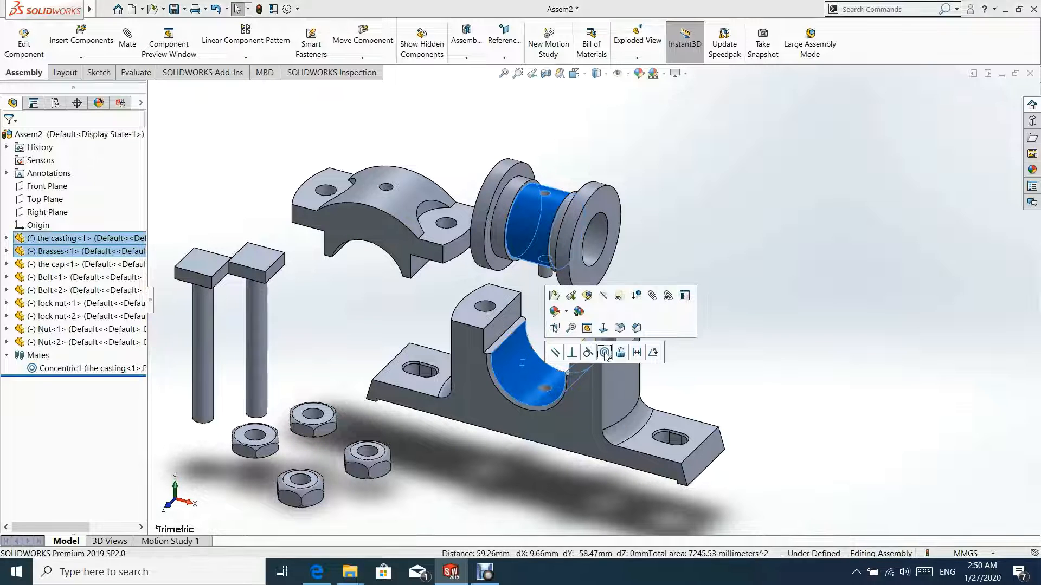
pyautogui.click(604, 353)
pyautogui.click(671, 211)
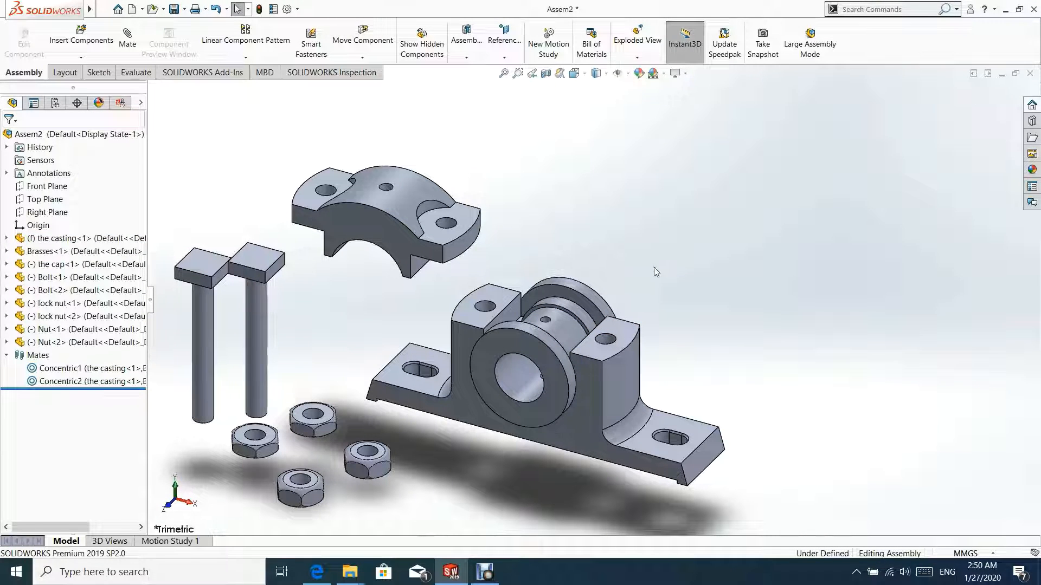
# - Add a concentric mate between the cap's curved inner face and the Brasses' middle cylindrical face
pyautogui.moveTo(358, 275); pyautogui.dragTo(453, 382, button='middle')
pyautogui.click(370, 271)
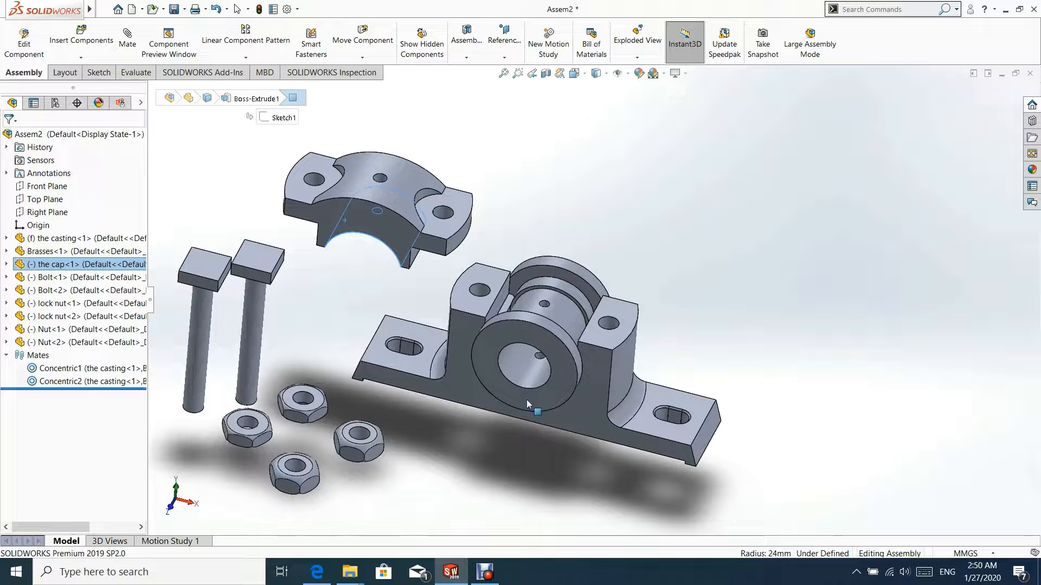
pyautogui.keyDown('ctrl'); pyautogui.click(568, 316); pyautogui.keyUp('ctrl')
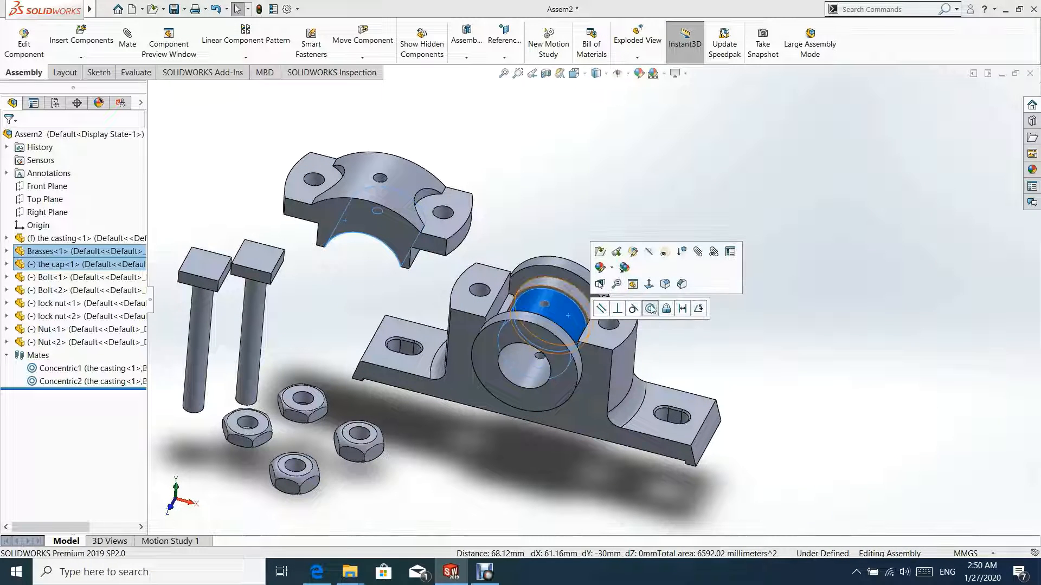
pyautogui.click(650, 308)
pyautogui.moveTo(585, 182); pyautogui.dragTo(693, 221, button='middle')
pyautogui.scroll(3, 439, 469)
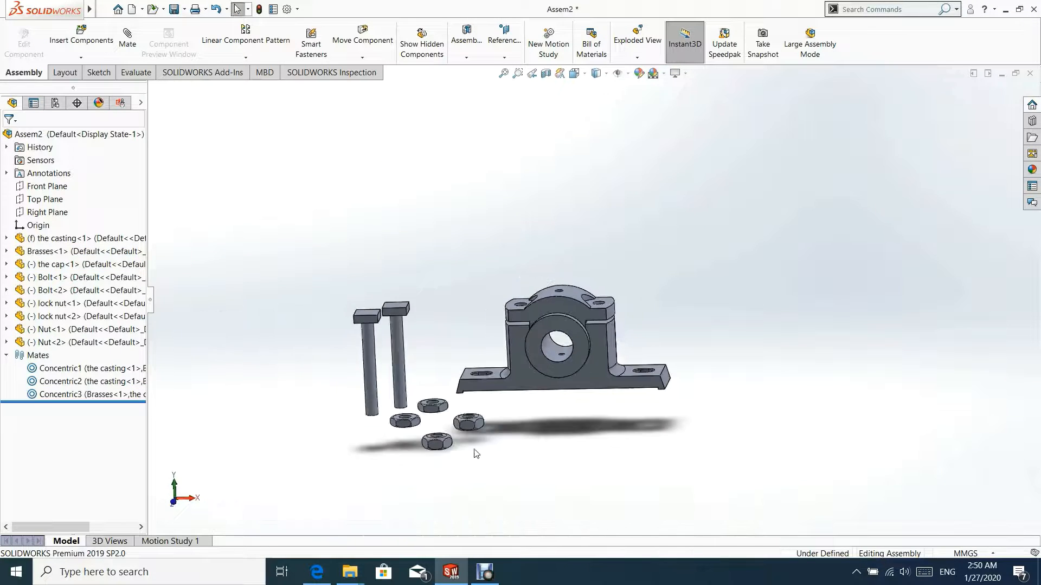
# - Turn Bolt<1> upside down with the Move with Triad rotation ring so its head points downward
pyautogui.click(369, 295)
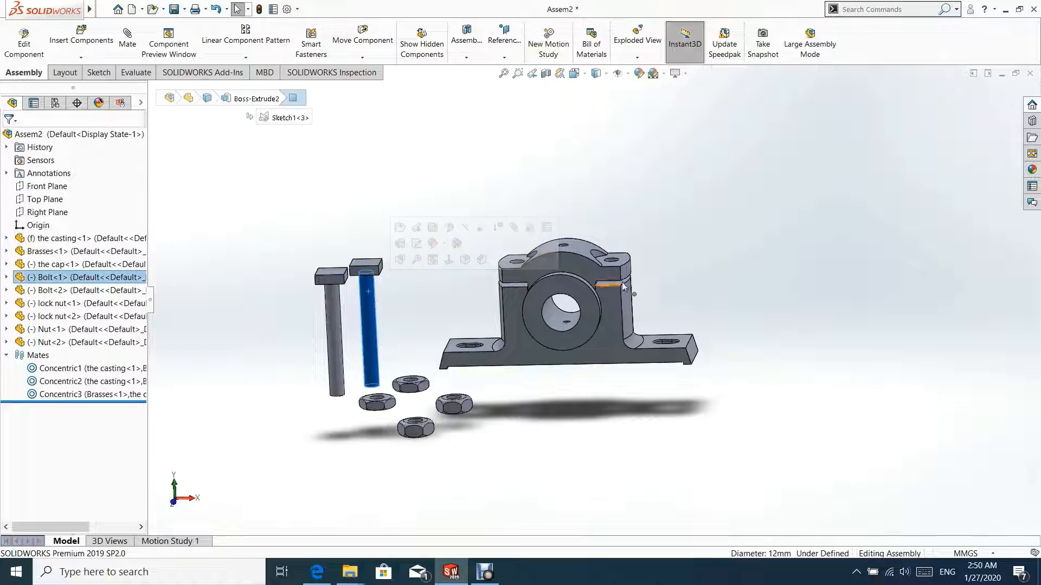
pyautogui.scroll(-2, 618, 274)
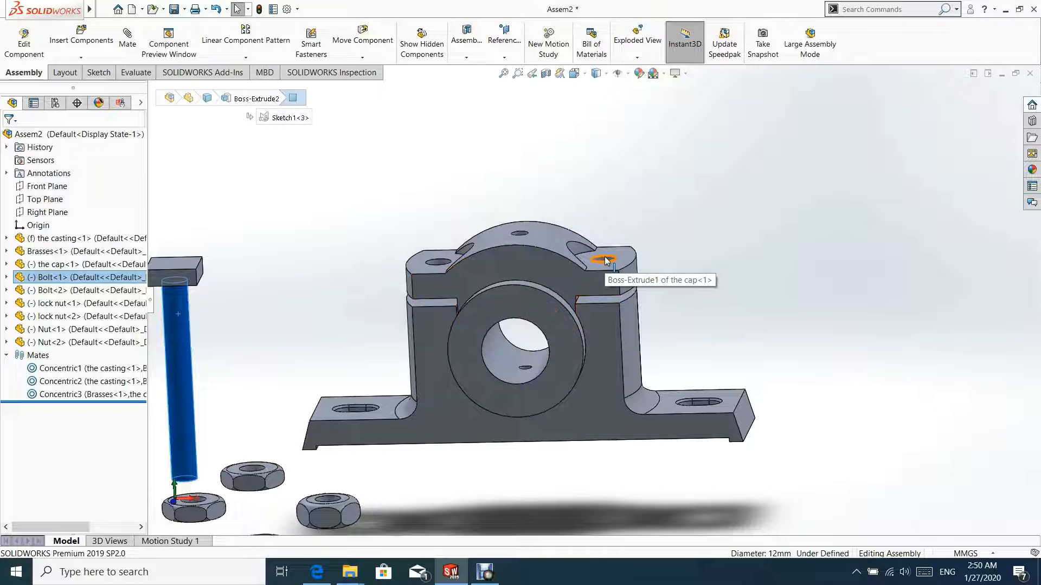
pyautogui.scroll(2, 226, 332)
pyautogui.rightClick(307, 313)
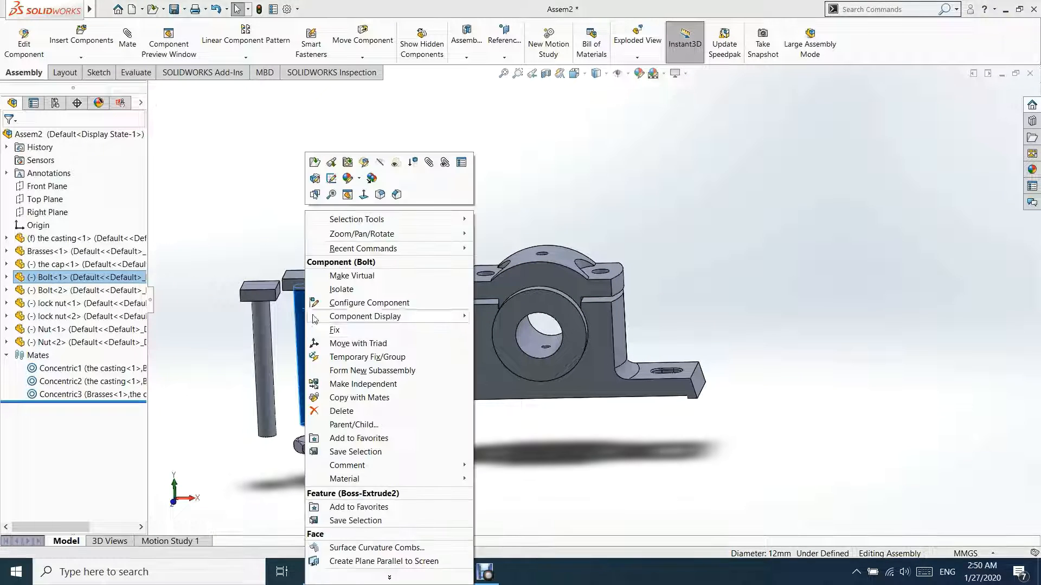
pyautogui.click(387, 345)
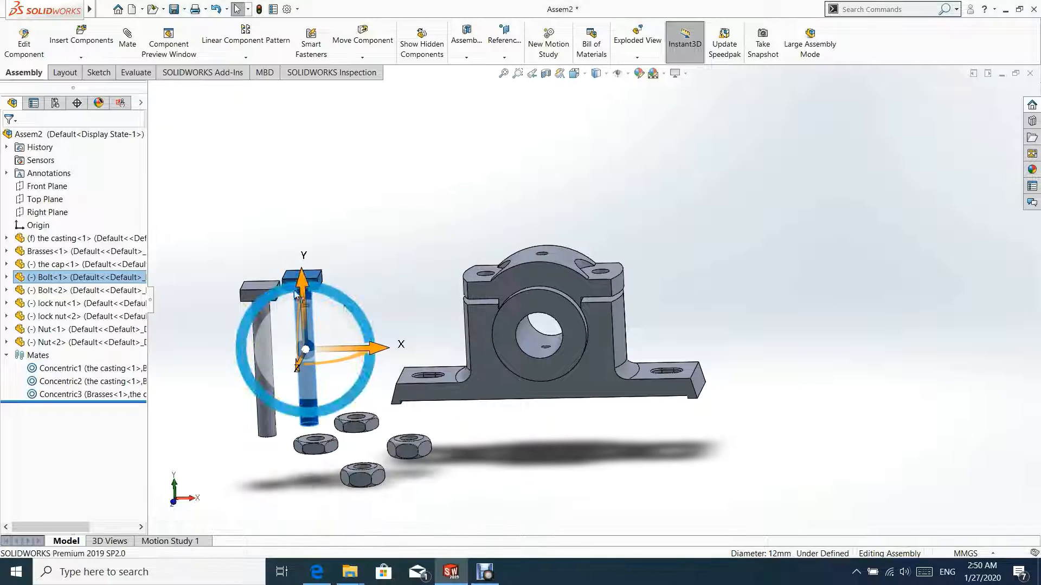
pyautogui.moveTo(303, 339); pyautogui.dragTo(313, 337, button='middle')
pyautogui.moveTo(300, 271); pyautogui.dragTo(379, 363)
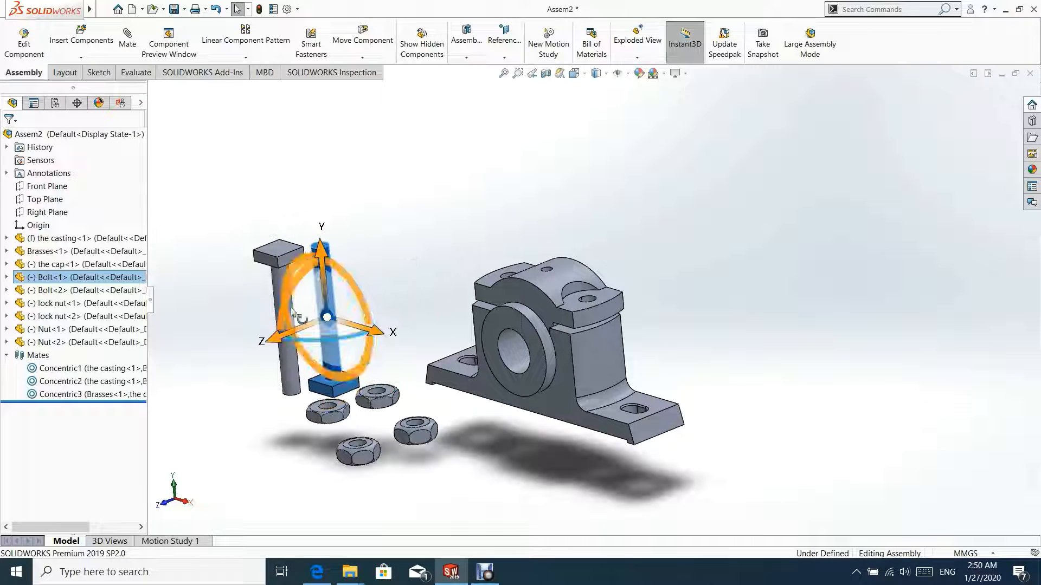
# - Turn Bolt<2> upside down with the Move with Triad rotation ring to match the first bolt
pyautogui.click(274, 257)
pyautogui.rightClick(276, 256)
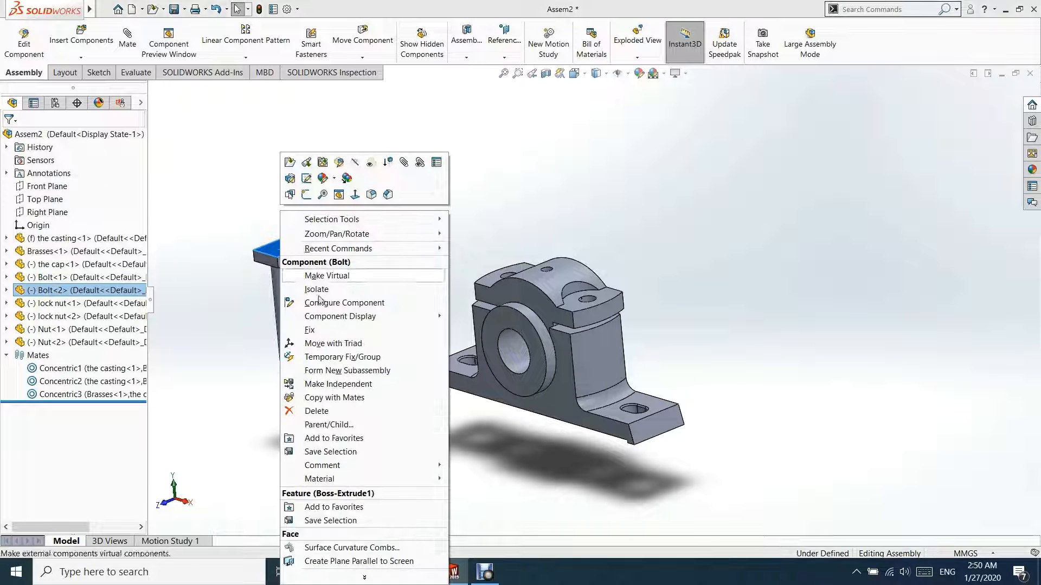
pyautogui.click(317, 344)
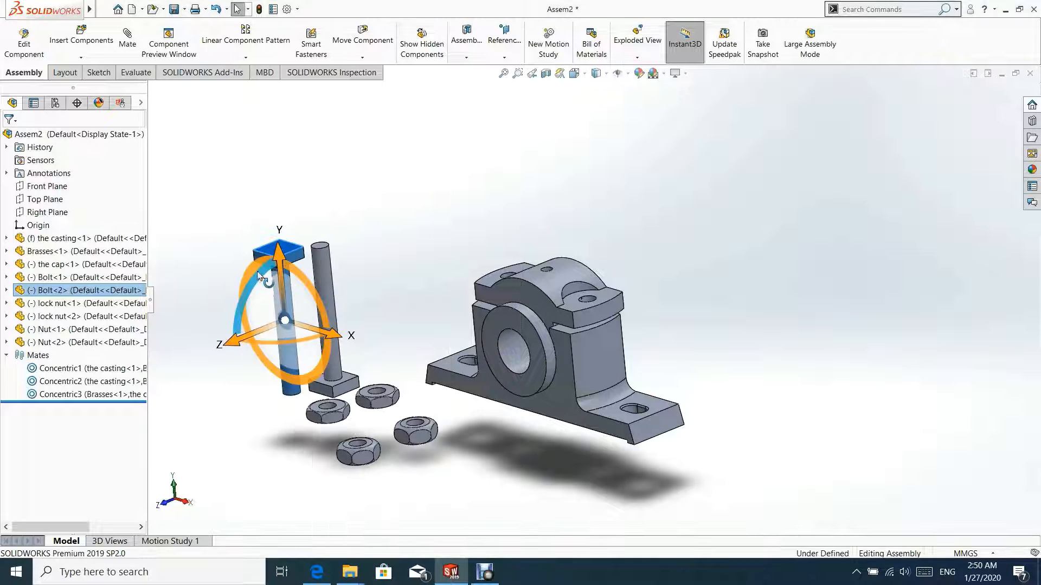
pyautogui.moveTo(259, 274); pyautogui.dragTo(309, 359)
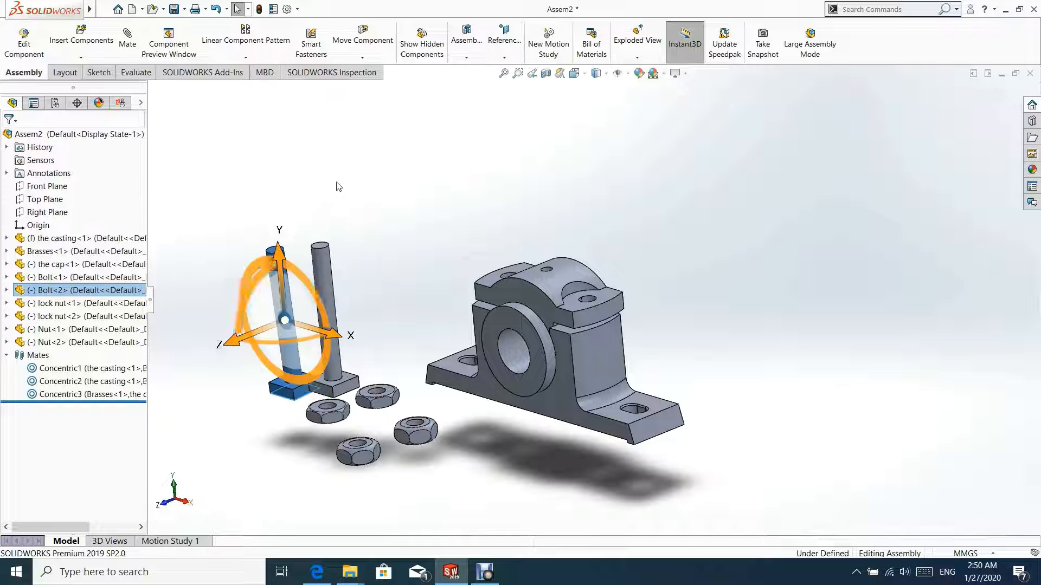
pyautogui.click(338, 186)
# - Add a concentric mate between the shank of Bolt<1> and the bolt hole at one end of the cap
pyautogui.click(332, 321)
pyautogui.scroll(-5, 596, 308)
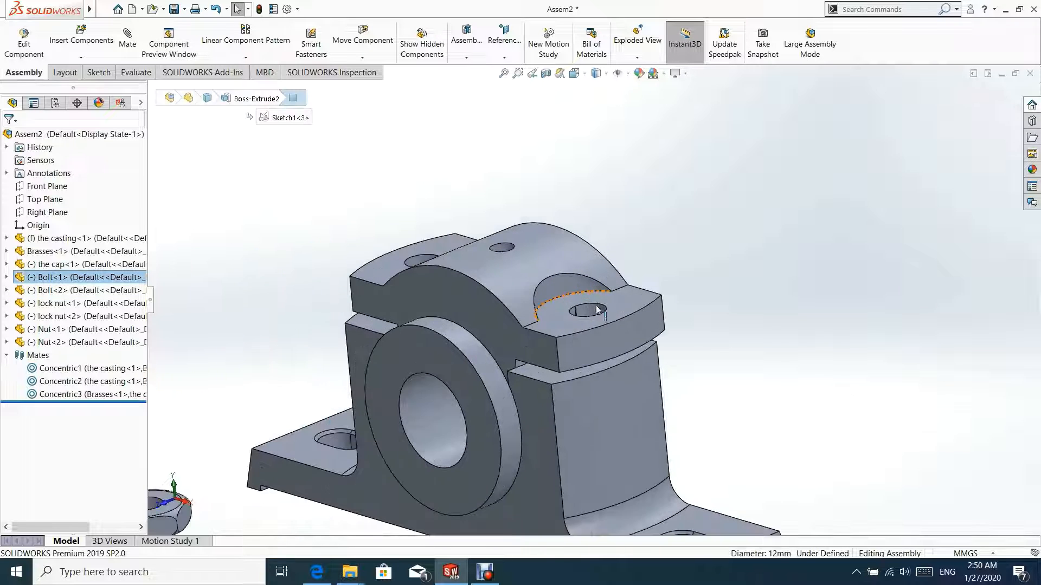
pyautogui.keyDown('ctrl'); pyautogui.click(590, 312); pyautogui.keyUp('ctrl')
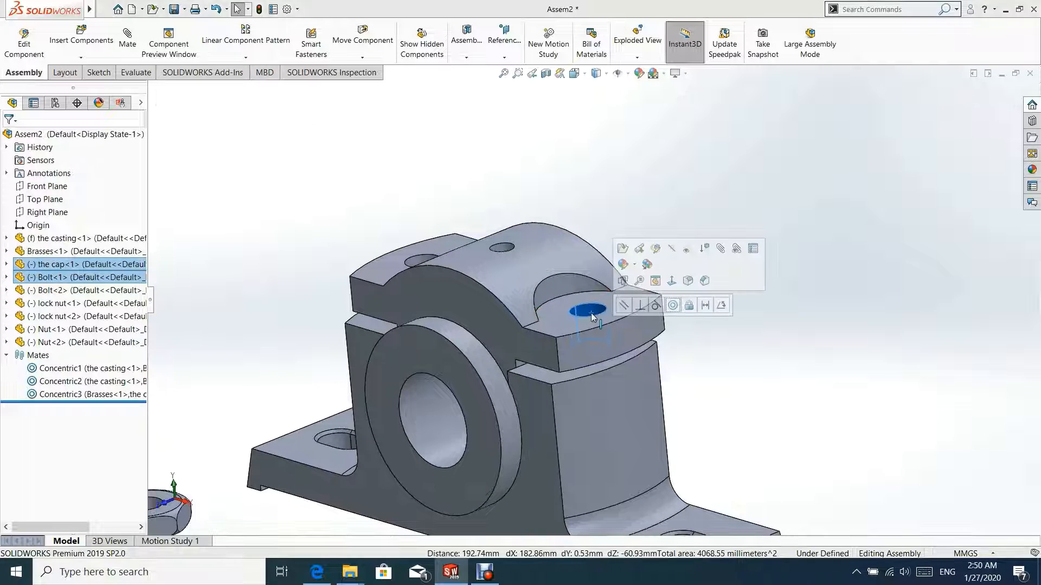
pyautogui.click(672, 305)
pyautogui.scroll(-1, 503, 394)
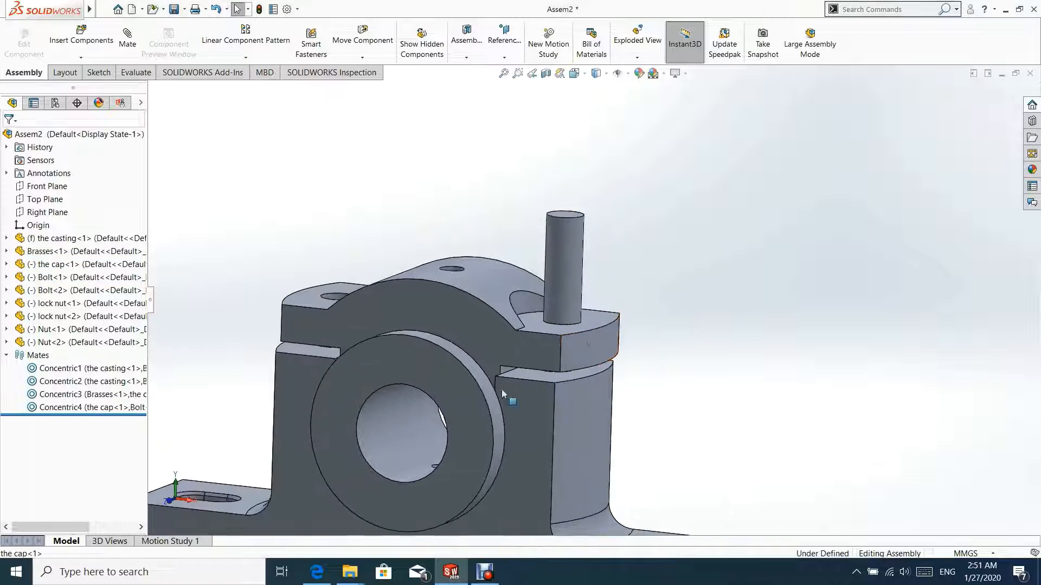
# - Add a concentric mate between the shank of Bolt<2> and the cap's remaining bolt hole
pyautogui.scroll(5, 350, 387)
pyautogui.click(290, 331)
pyautogui.scroll(-3, 434, 336)
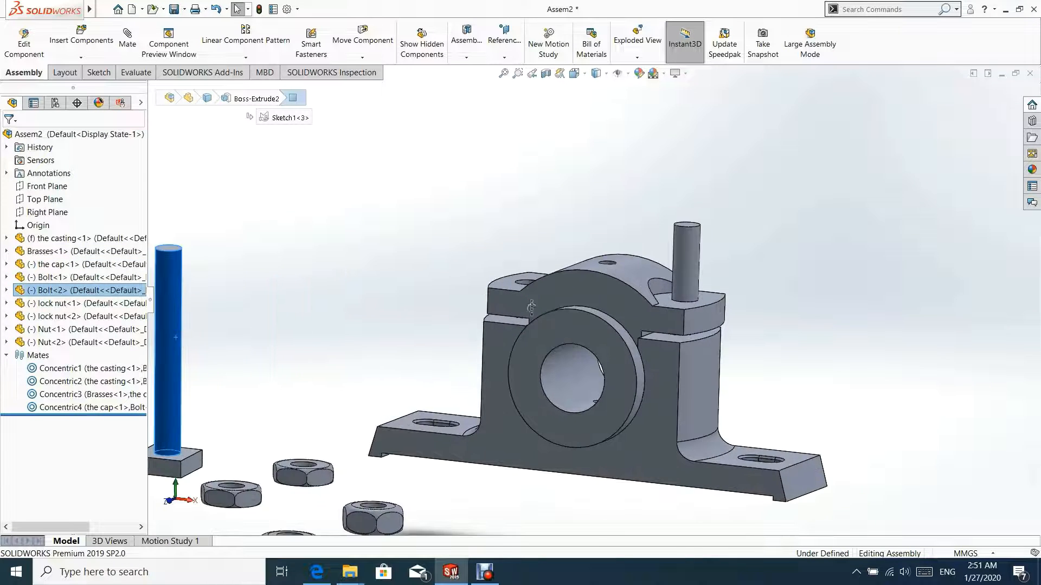
pyautogui.keyDown('ctrl'); pyautogui.click(544, 243); pyautogui.keyUp('ctrl')
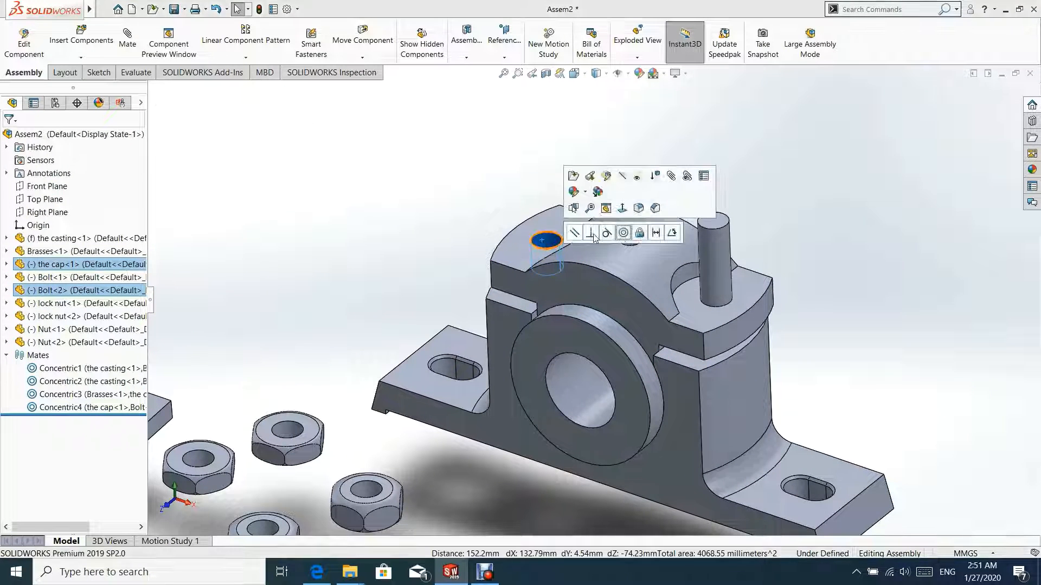
pyautogui.click(623, 233)
pyautogui.scroll(4, 821, 202)
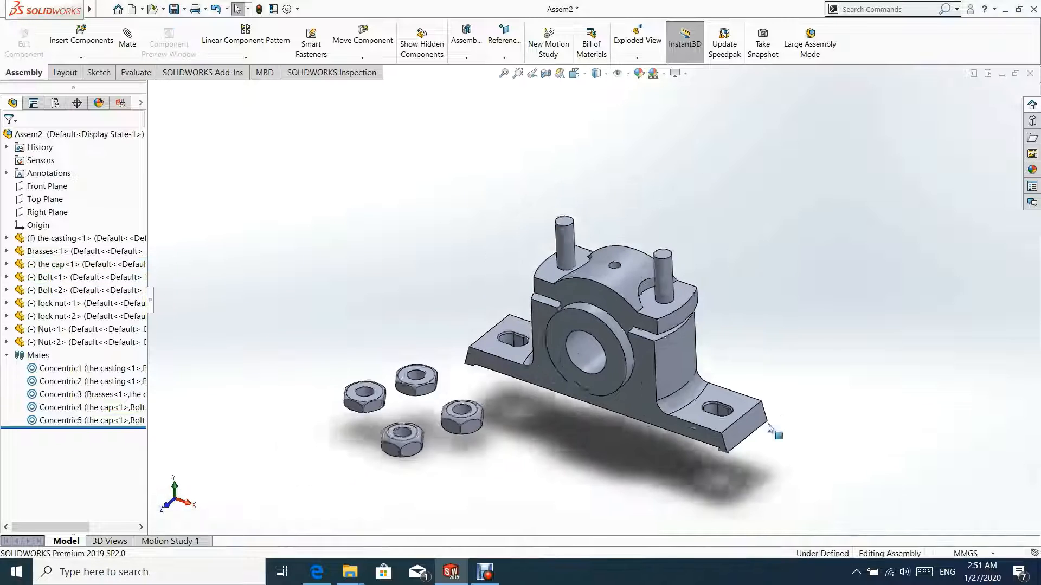
# - Move Bolt<1> down along its mated axis until its head sits below the casting's base
pyautogui.moveTo(821, 202); pyautogui.dragTo(608, 221, button='middle')
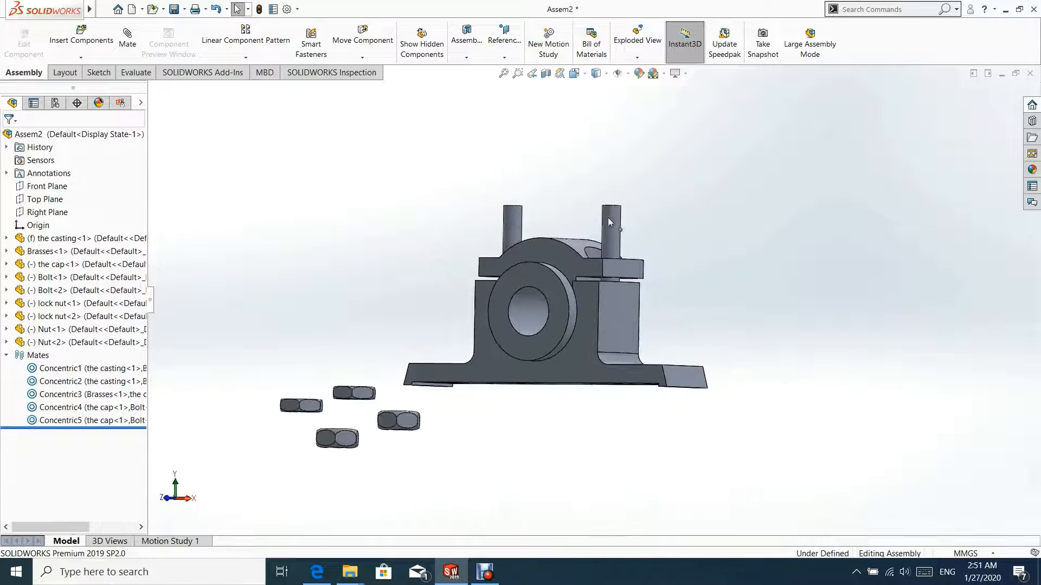
pyautogui.moveTo(613, 224); pyautogui.dragTo(611, 317)
pyautogui.click(672, 290)
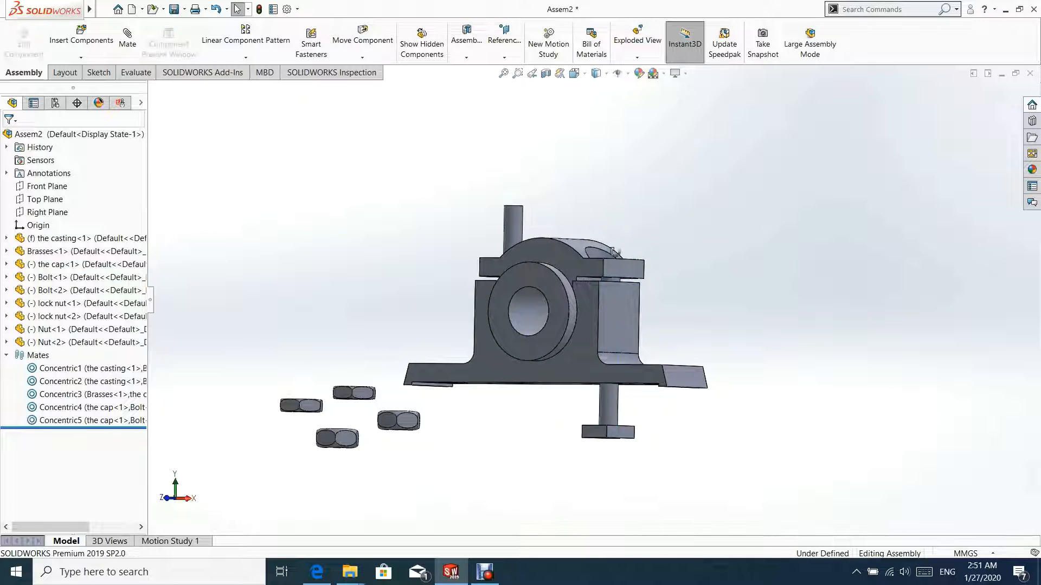
# - Add a parallel mate between the cap's flat upper flange face and the casting's top shoulder face
pyautogui.moveTo(613, 251); pyautogui.dragTo(613, 333, button='middle')
pyautogui.scroll(-5, 606, 232)
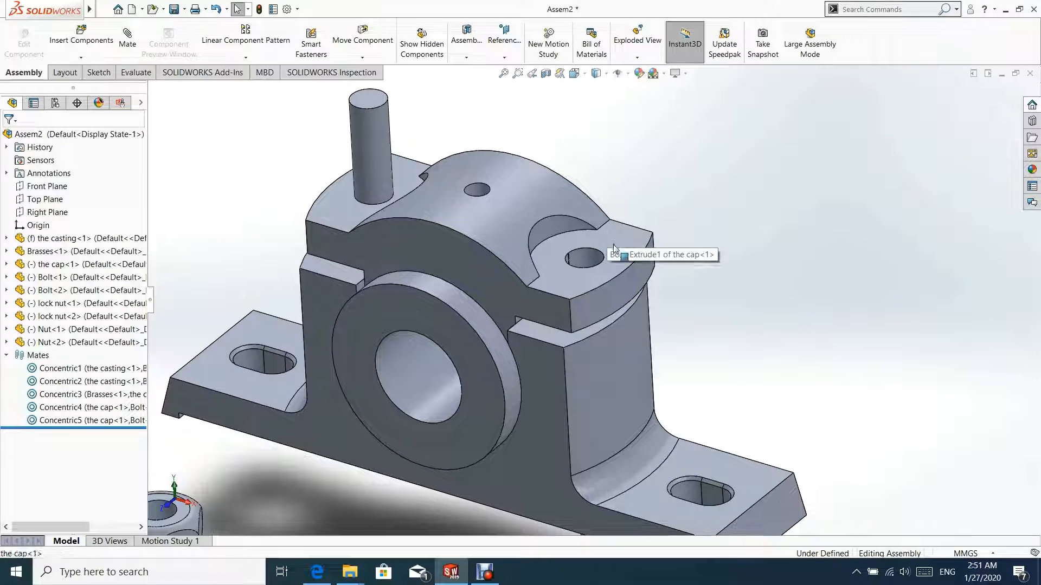
pyautogui.click(614, 248)
pyautogui.keyDown('ctrl'); pyautogui.click(545, 333); pyautogui.keyUp('ctrl')
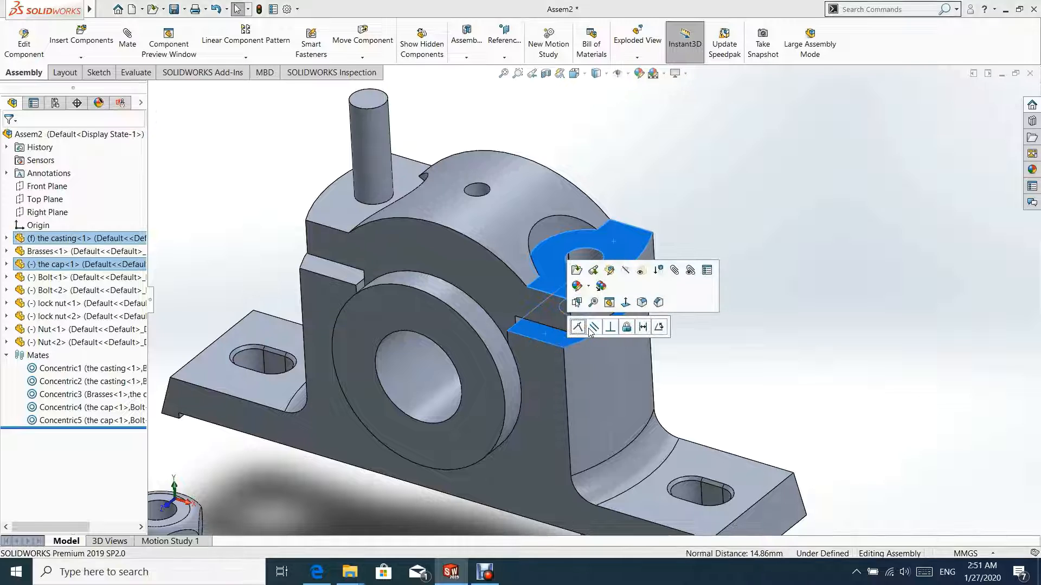
pyautogui.click(592, 328)
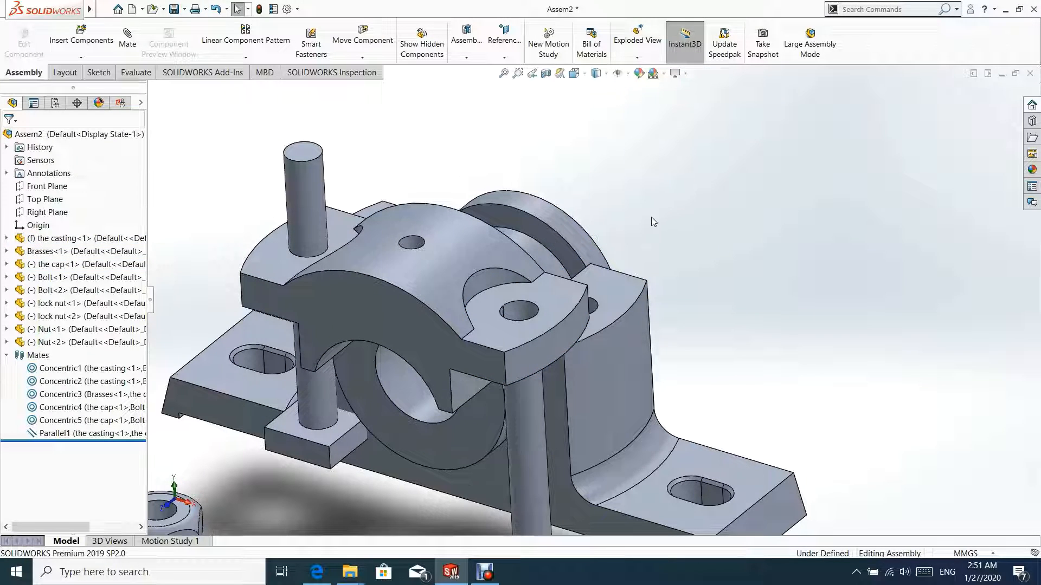
# - Move the cap back over the casting and add a coincident mate between their front faces
pyautogui.moveTo(545, 255); pyautogui.dragTo(422, 261, button='middle')
pyautogui.moveTo(422, 261); pyautogui.dragTo(512, 269)
pyautogui.click(449, 284)
pyautogui.keyDown('ctrl'); pyautogui.click(461, 386); pyautogui.keyUp('ctrl')
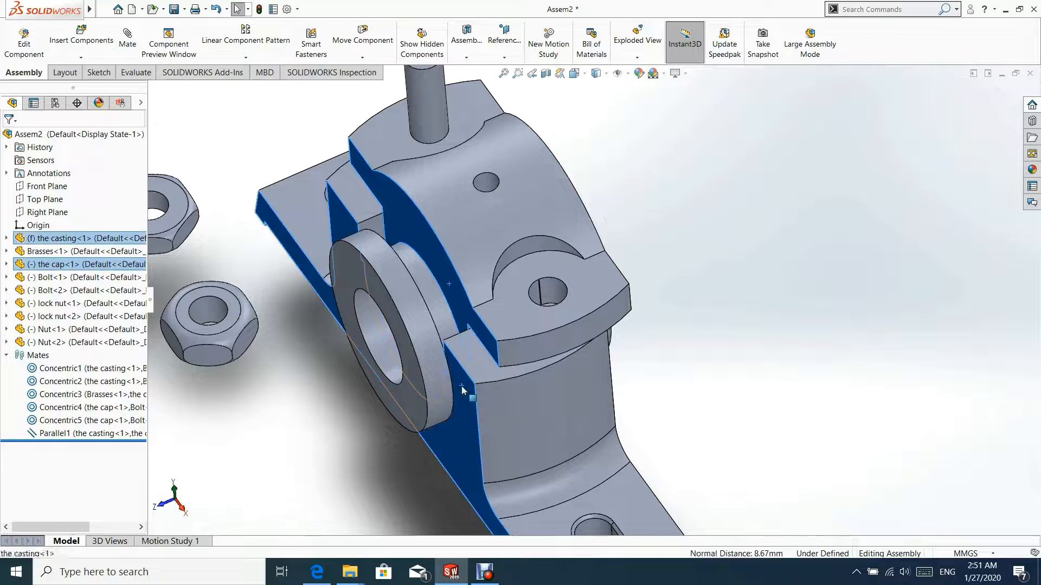
pyautogui.click(493, 378)
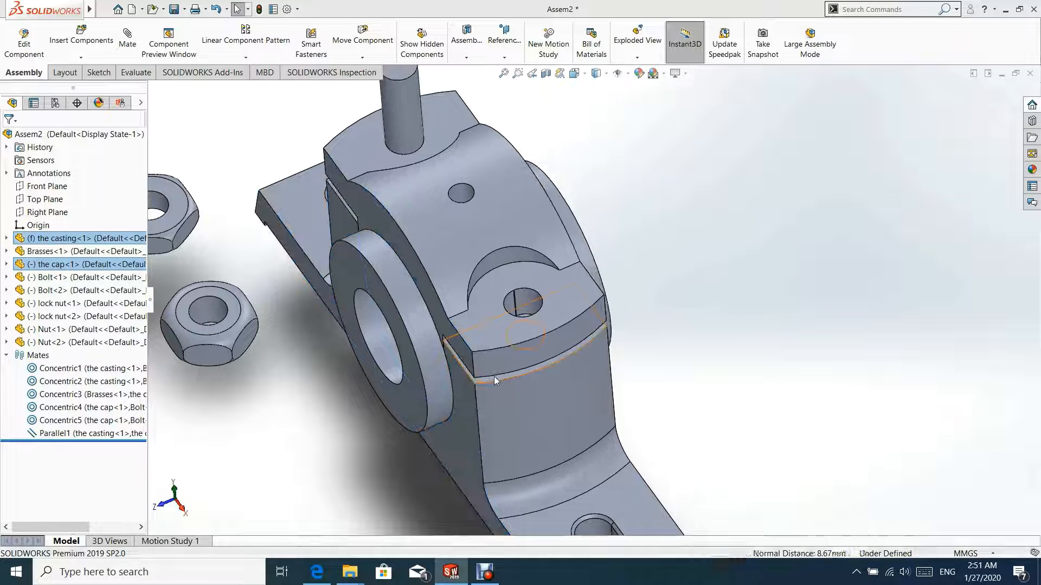
pyautogui.scroll(5, 628, 331)
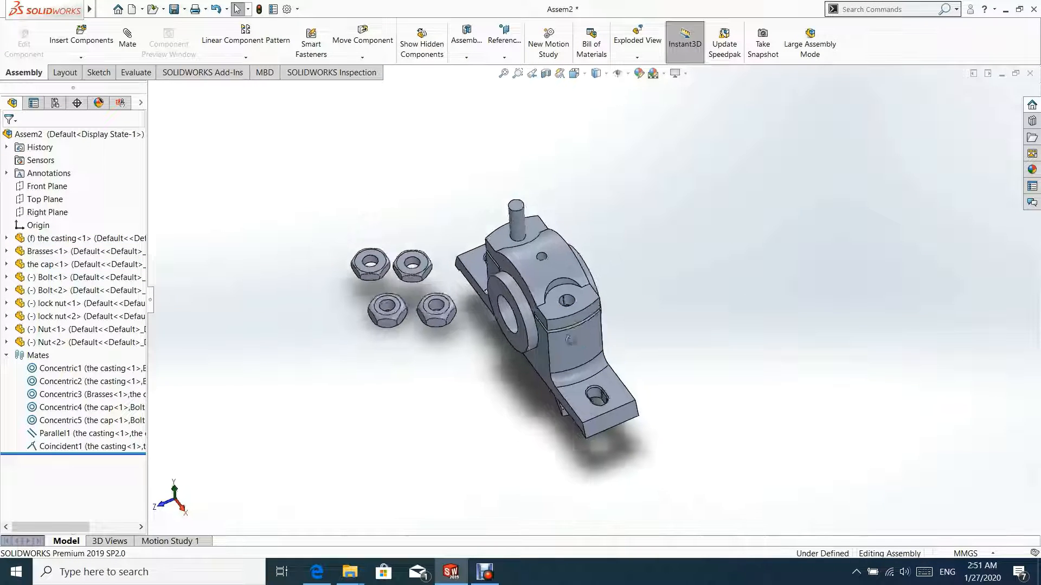
# - Add a parallel mate between a side face of the Bolt<1> head and the side wall of its recess under the casting
pyautogui.moveTo(602, 320); pyautogui.dragTo(656, 163, button='middle')
pyautogui.scroll(-5, 592, 383)
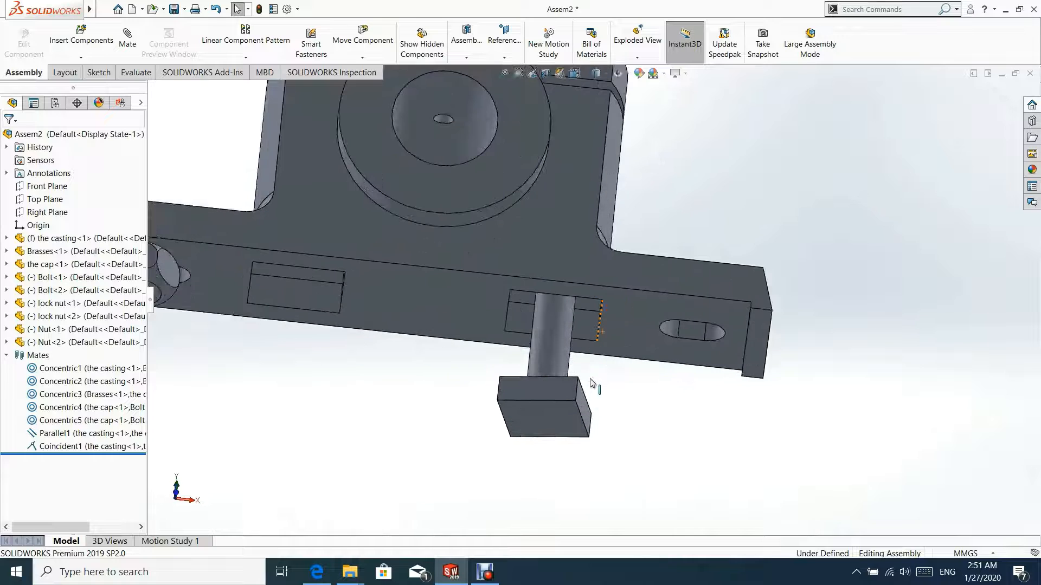
pyautogui.click(584, 408)
pyautogui.moveTo(585, 408); pyautogui.dragTo(621, 292, button='middle')
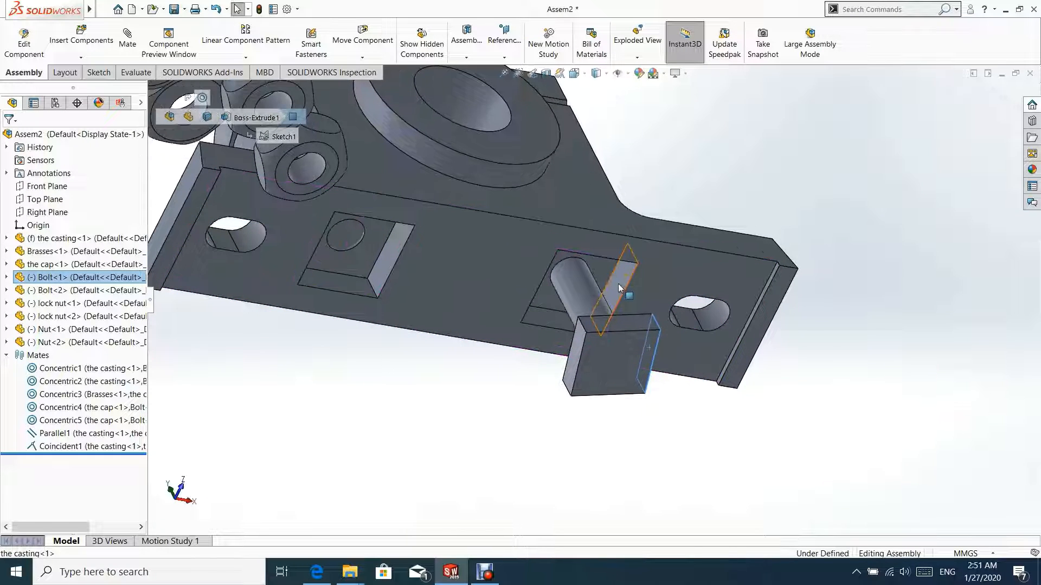
pyautogui.keyDown('ctrl'); pyautogui.click(620, 288); pyautogui.keyUp('ctrl')
pyautogui.click(667, 278)
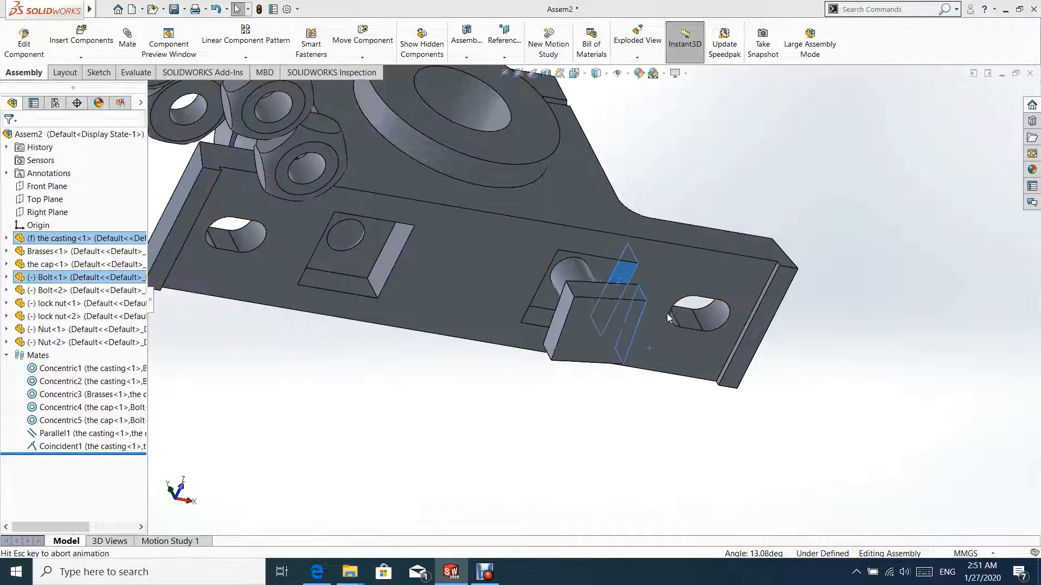
# - Pull Bolt<1> clear of the base and add a coincident mate between its head's shank-side face and the recess floor
pyautogui.moveTo(594, 281); pyautogui.dragTo(623, 396)
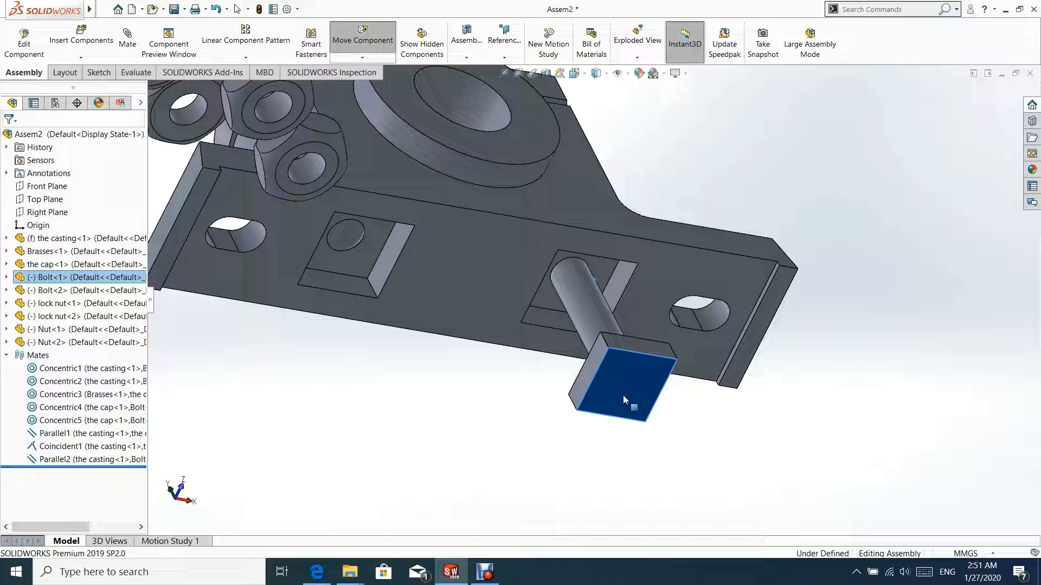
pyautogui.click(542, 302)
pyautogui.moveTo(608, 382); pyautogui.dragTo(654, 352, button='middle')
pyautogui.keyDown('ctrl'); pyautogui.click(650, 353); pyautogui.keyUp('ctrl')
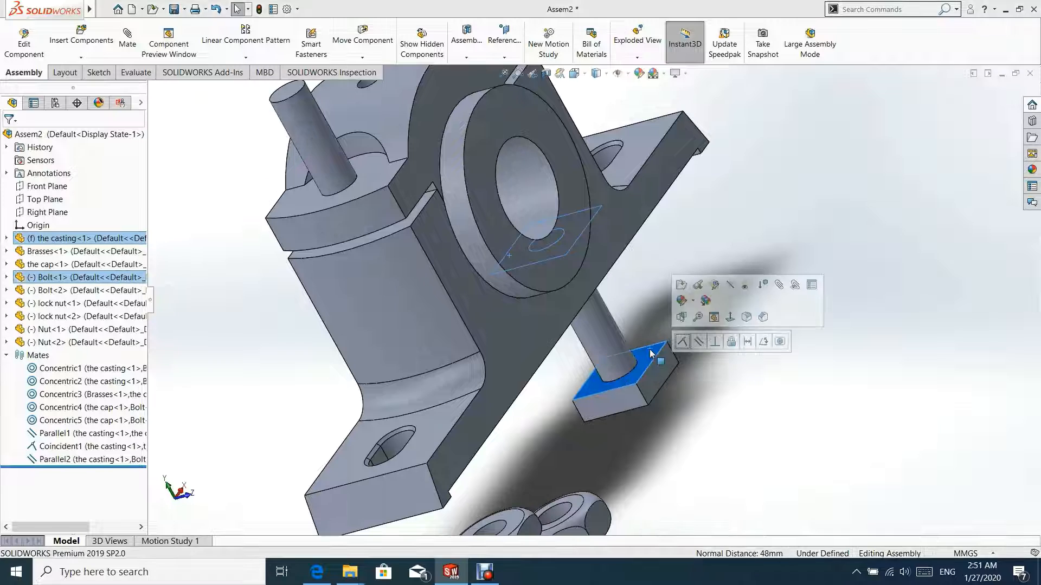
pyautogui.click(682, 342)
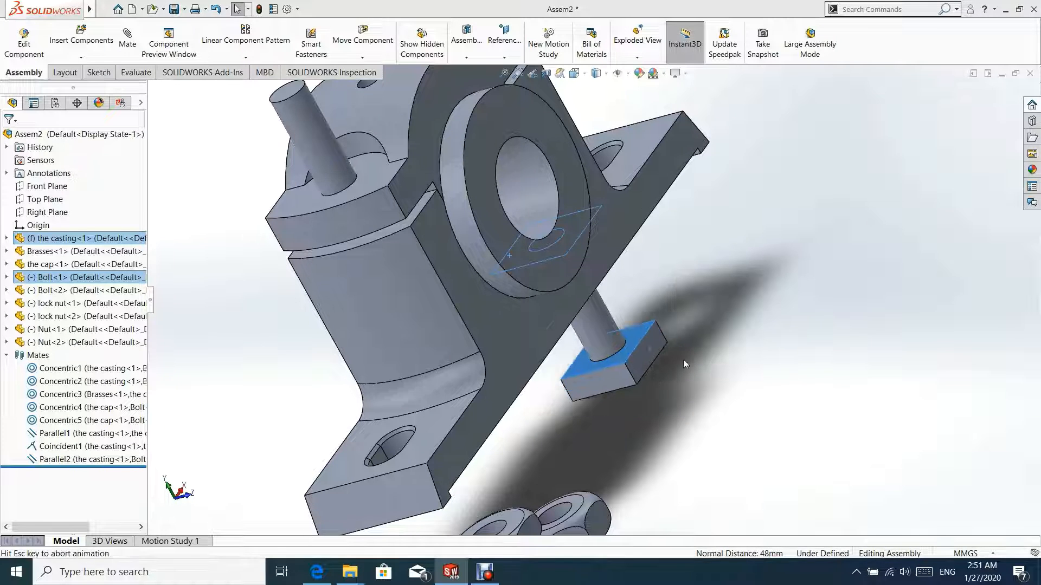
# - Move Bolt<2> down along its mated axis until its head sits below the casting's base
pyautogui.scroll(3, 517, 355)
pyautogui.moveTo(517, 356); pyautogui.dragTo(454, 186, button='middle')
pyautogui.moveTo(494, 191); pyautogui.dragTo(545, 316)
# - Add a parallel mate between a side face of the Bolt<2> head and the side wall of its recess under the casting
pyautogui.click(578, 419)
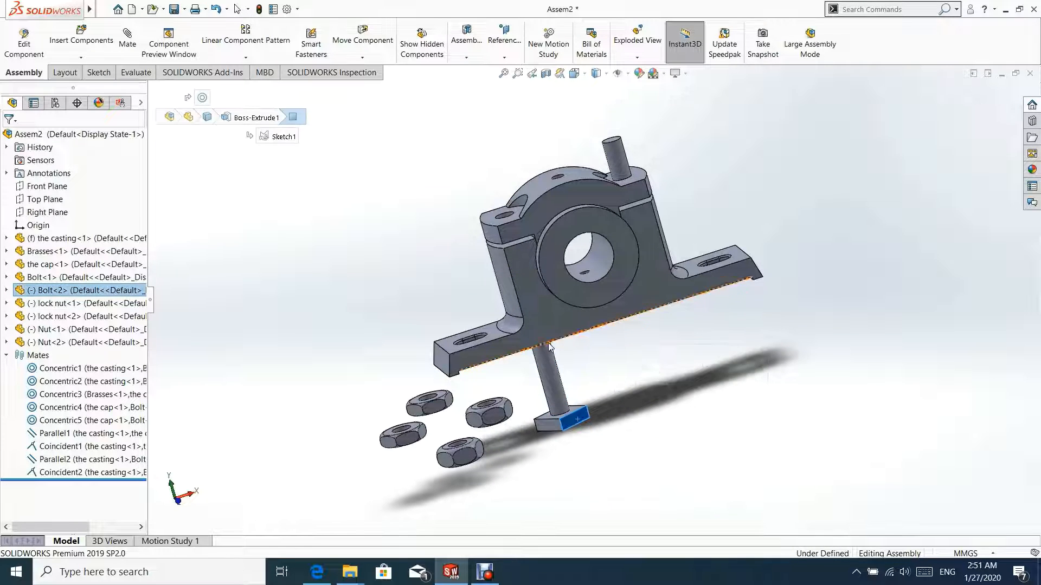
pyautogui.moveTo(578, 418); pyautogui.dragTo(620, 378, button='middle')
pyautogui.scroll(-5, 572, 333)
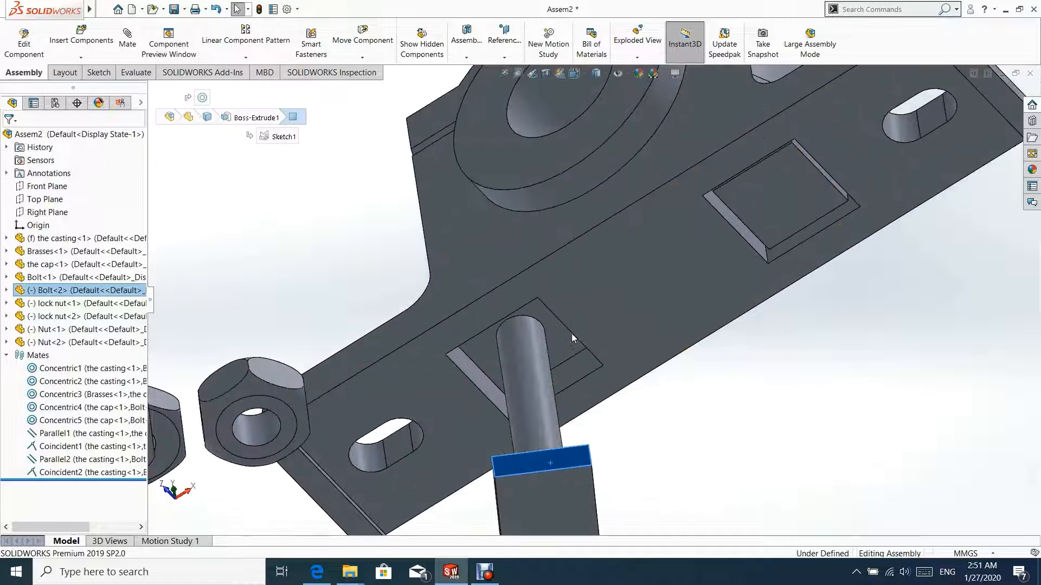
pyautogui.keyDown('ctrl'); pyautogui.click(575, 377); pyautogui.keyUp('ctrl')
pyautogui.click(624, 367)
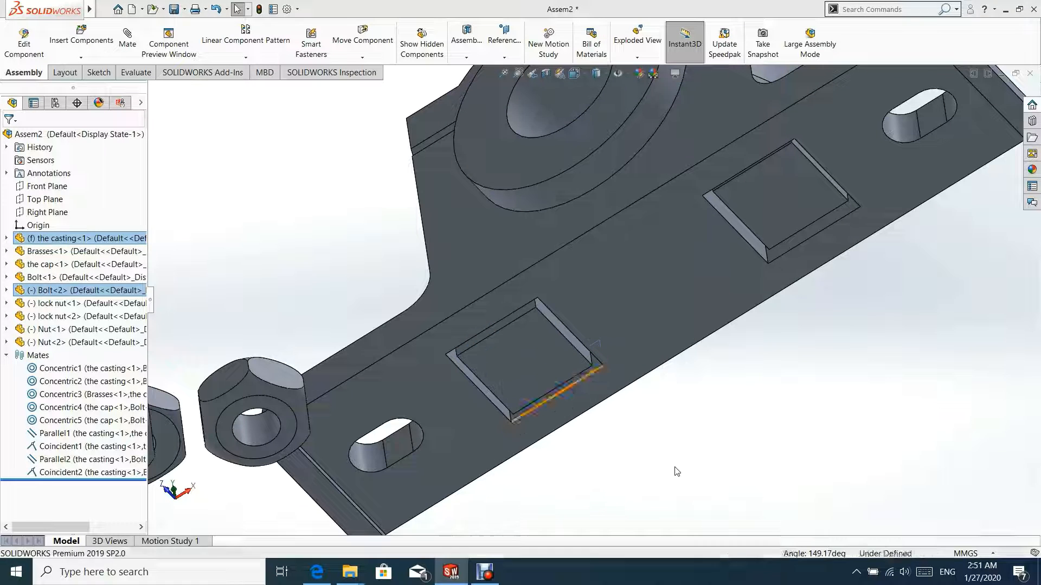
# - Pull Bolt<2> clear of the base and add a coincident mate between its head's shank-side face and the recess floor
pyautogui.moveTo(538, 395); pyautogui.dragTo(562, 521)
pyautogui.click(567, 346)
pyautogui.moveTo(516, 325); pyautogui.dragTo(572, 471, button='middle')
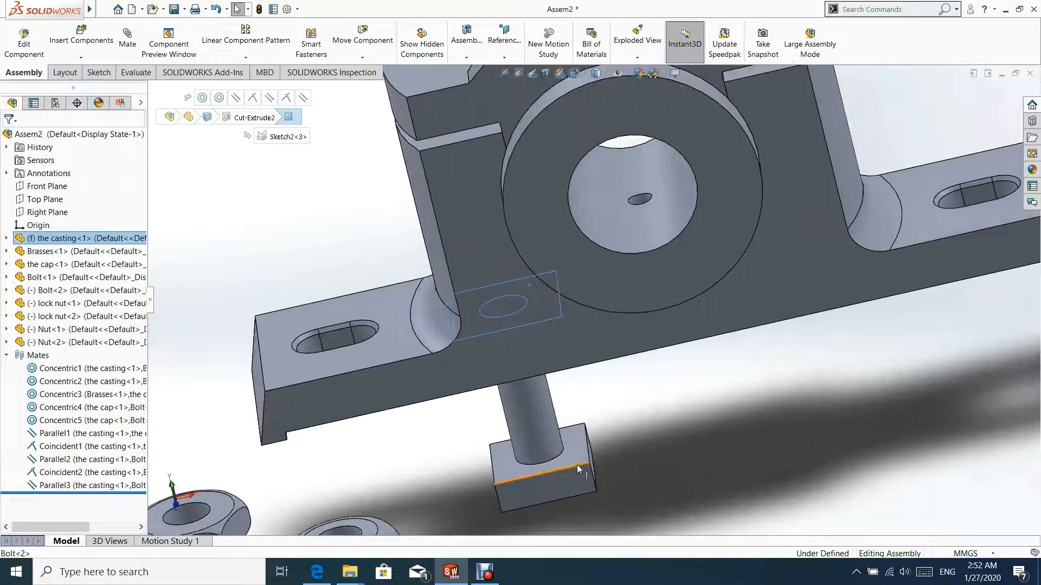
pyautogui.keyDown('ctrl'); pyautogui.click(574, 459); pyautogui.keyUp('ctrl')
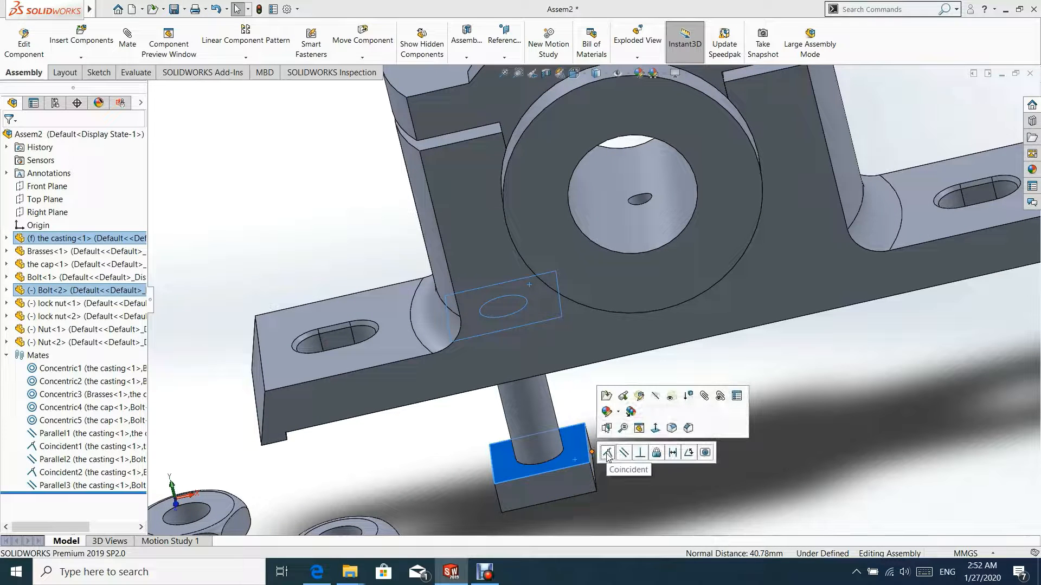
pyautogui.click(606, 452)
# - Add a concentric mate between the hole of Nut<1> and the shank of Bolt<1>
pyautogui.scroll(5, 629, 423)
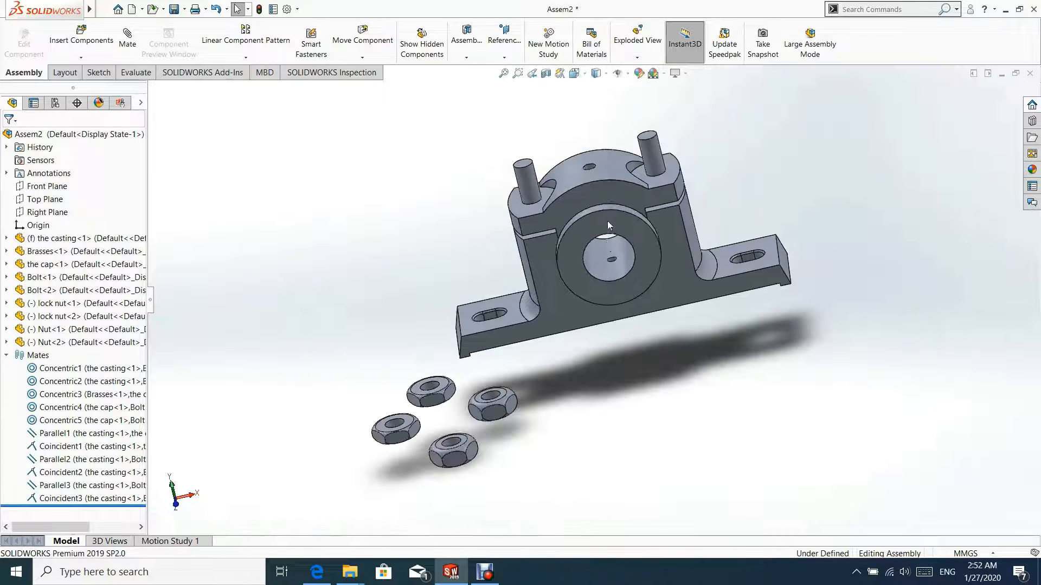
pyautogui.moveTo(608, 226); pyautogui.dragTo(488, 337, button='middle')
pyautogui.scroll(-5, 484, 340)
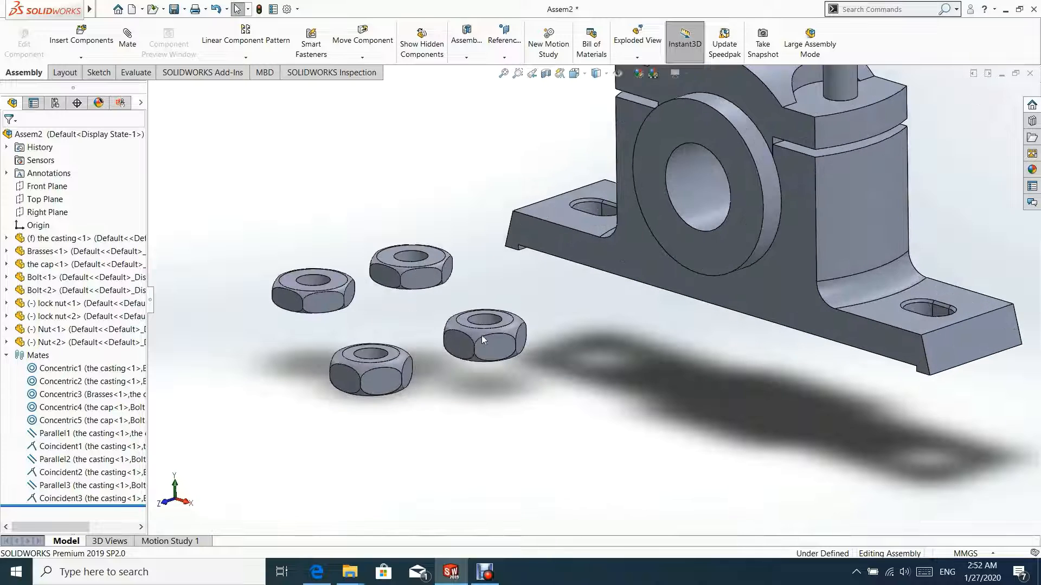
pyautogui.click(484, 325)
pyautogui.scroll(-3, 699, 217)
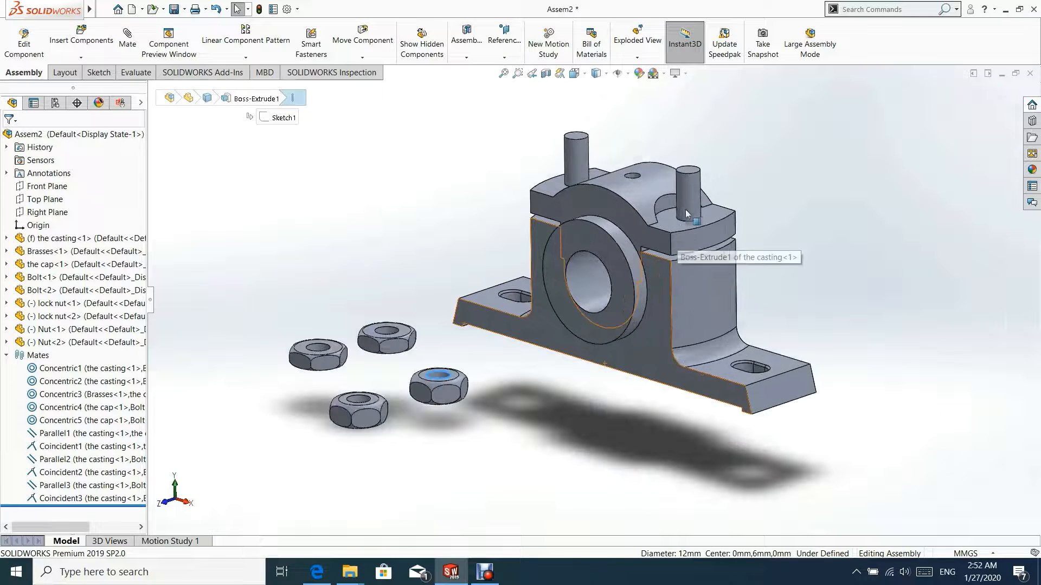
pyautogui.keyDown('ctrl'); pyautogui.click(689, 203); pyautogui.keyUp('ctrl')
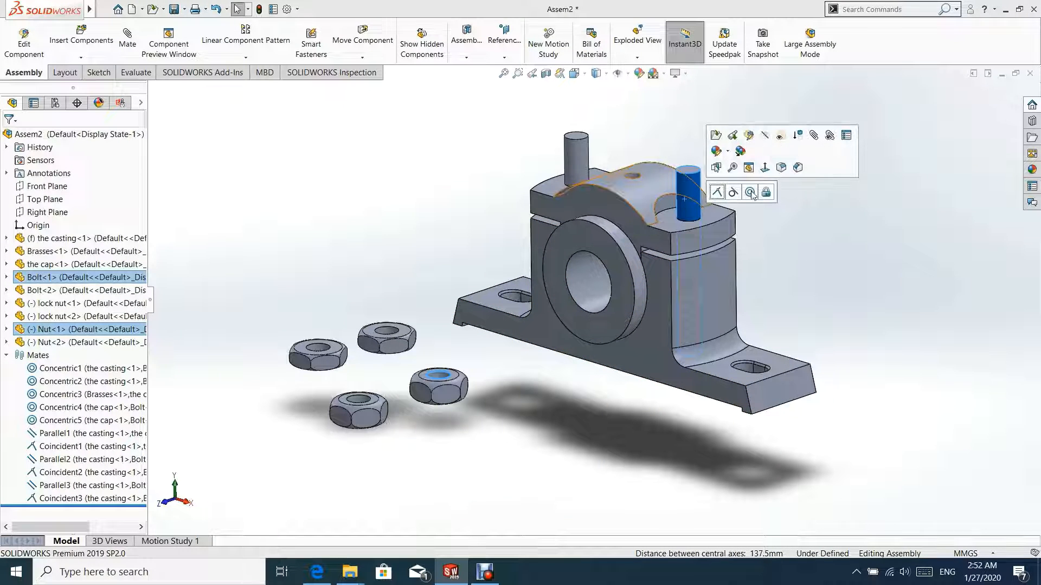
pyautogui.click(750, 193)
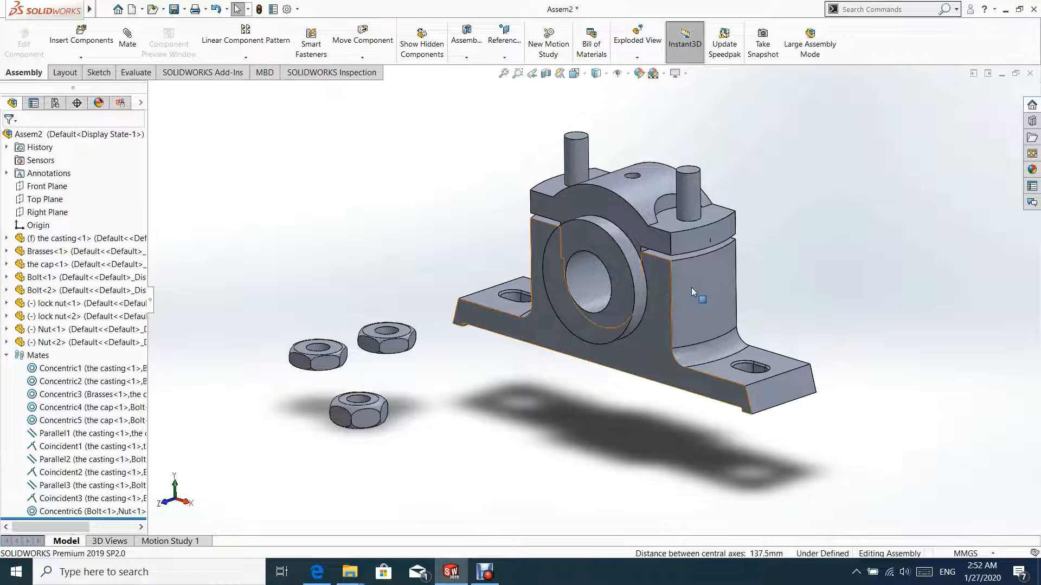
# - Section the assembly along the Front Plane to expose Nut<1> inside the cap
pyautogui.moveTo(691, 288); pyautogui.dragTo(664, 348, button='middle')
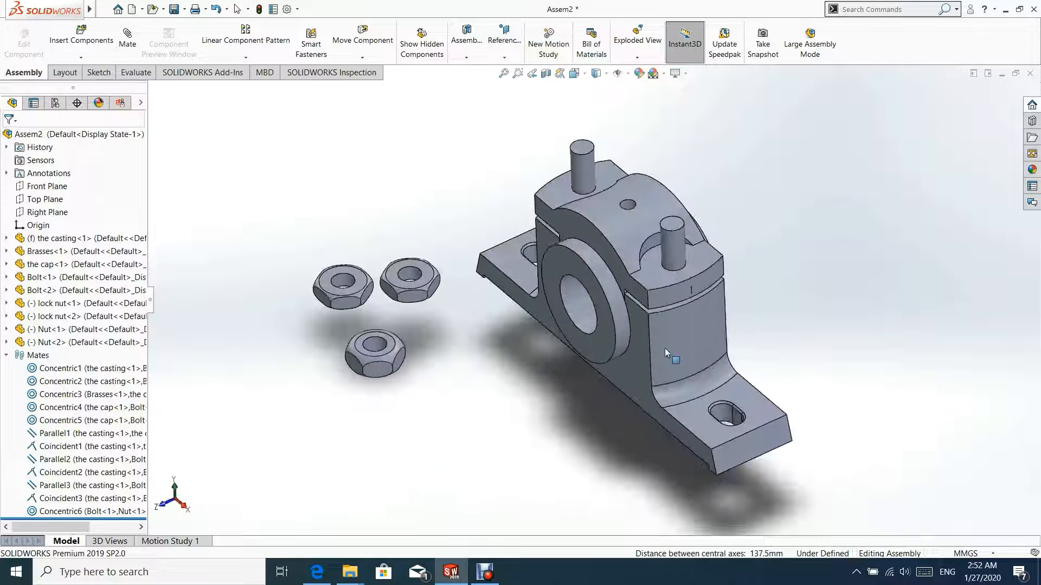
pyautogui.click(547, 75)
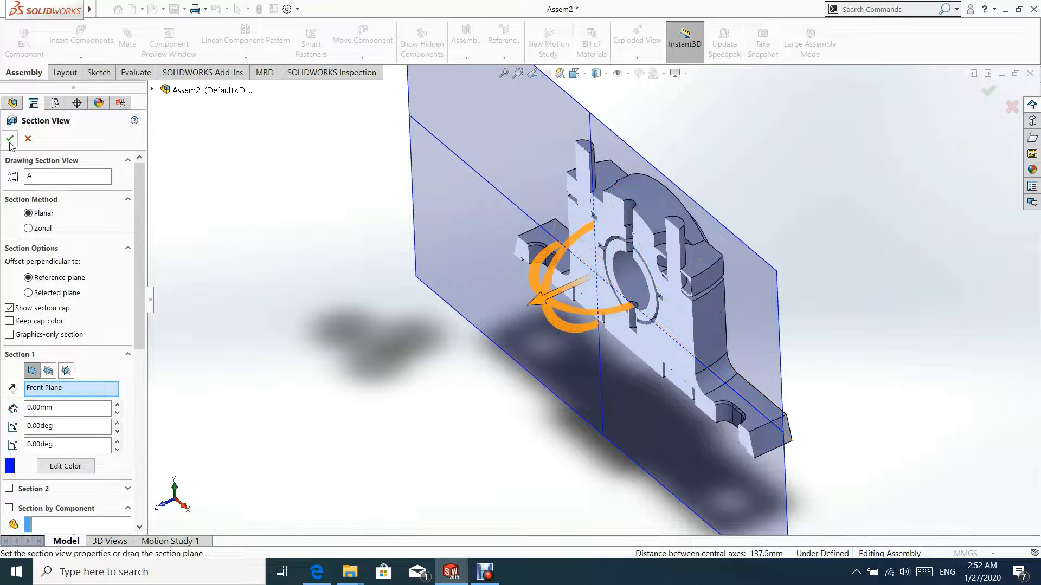
pyautogui.click(9, 139)
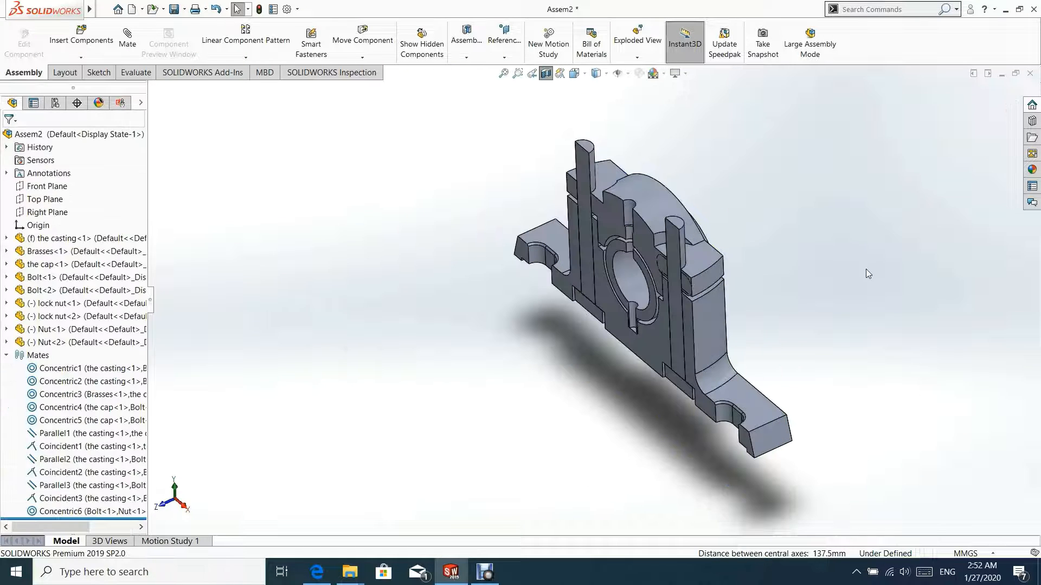
pyautogui.click(688, 287)
pyautogui.moveTo(687, 287); pyautogui.dragTo(744, 232, button='middle')
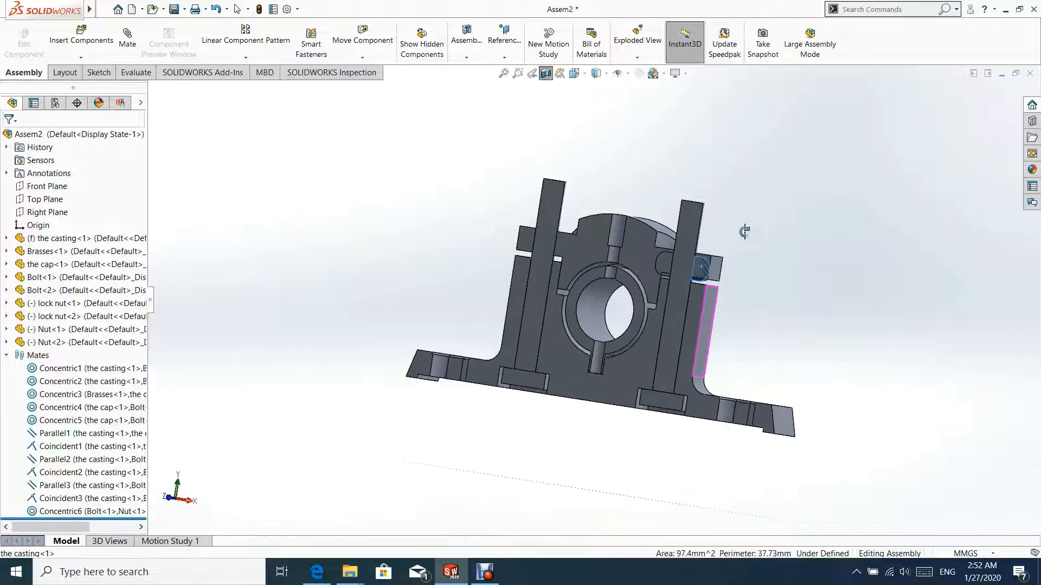
# - Move Nut<1> up along Bolt<1> until it sits above the cap, and turn off the section view
pyautogui.scroll(-5, 714, 279)
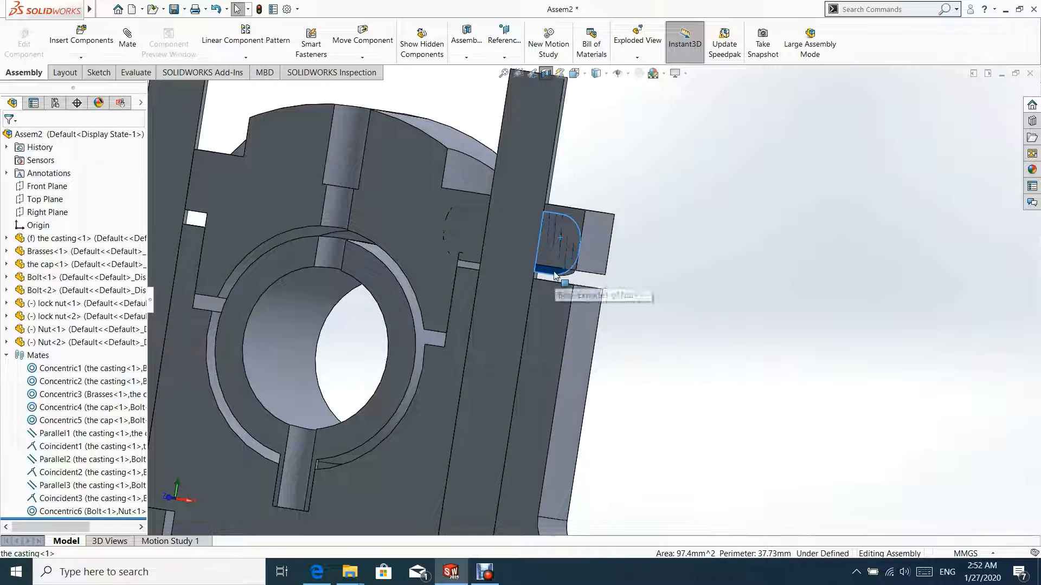
pyautogui.moveTo(559, 276); pyautogui.dragTo(581, 128)
pyautogui.scroll(5, 581, 227)
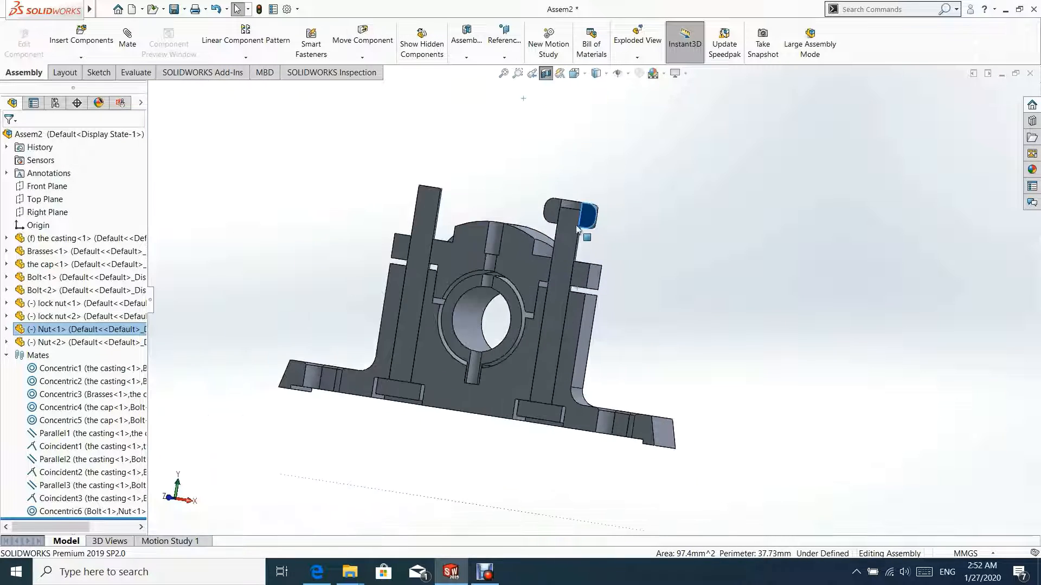
pyautogui.moveTo(581, 228); pyautogui.dragTo(502, 233, button='middle')
pyautogui.click(547, 79)
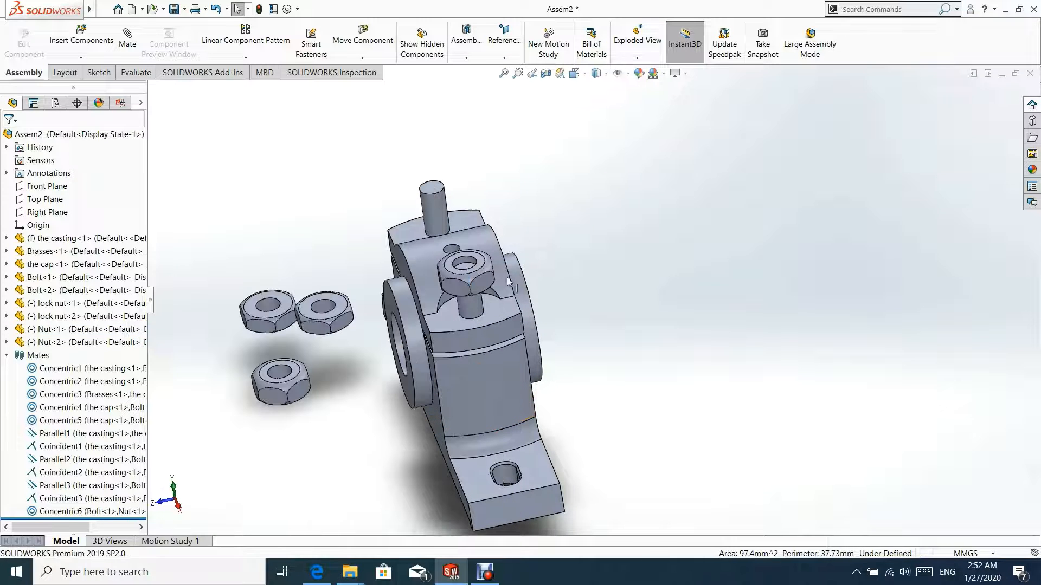
# - Add a coincident mate between the underside of Nut<1> and the flat seat of the cap around Bolt<1>
pyautogui.moveTo(462, 330); pyautogui.dragTo(508, 320, button='middle')
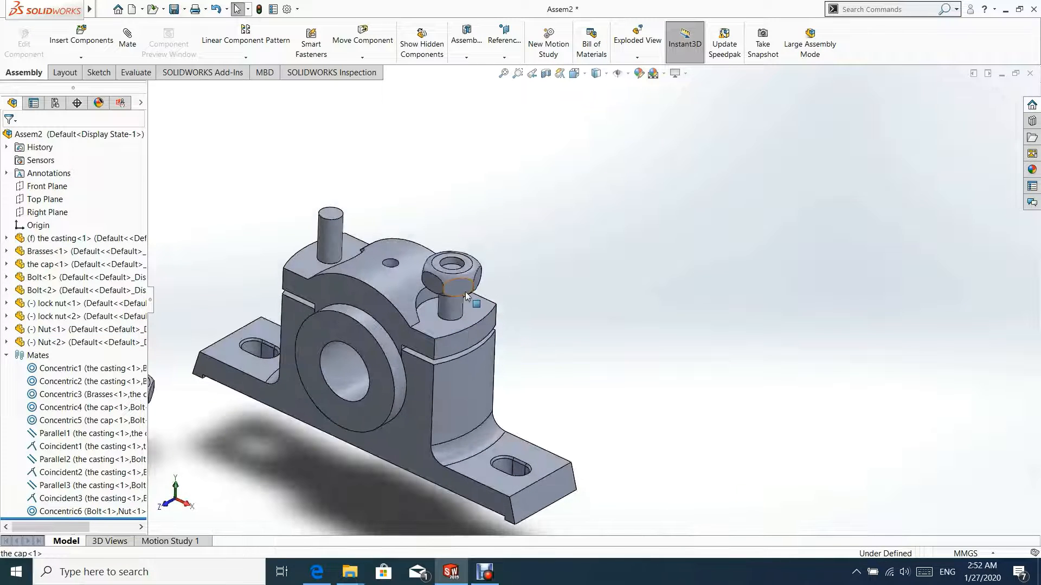
pyautogui.scroll(-5, 462, 300)
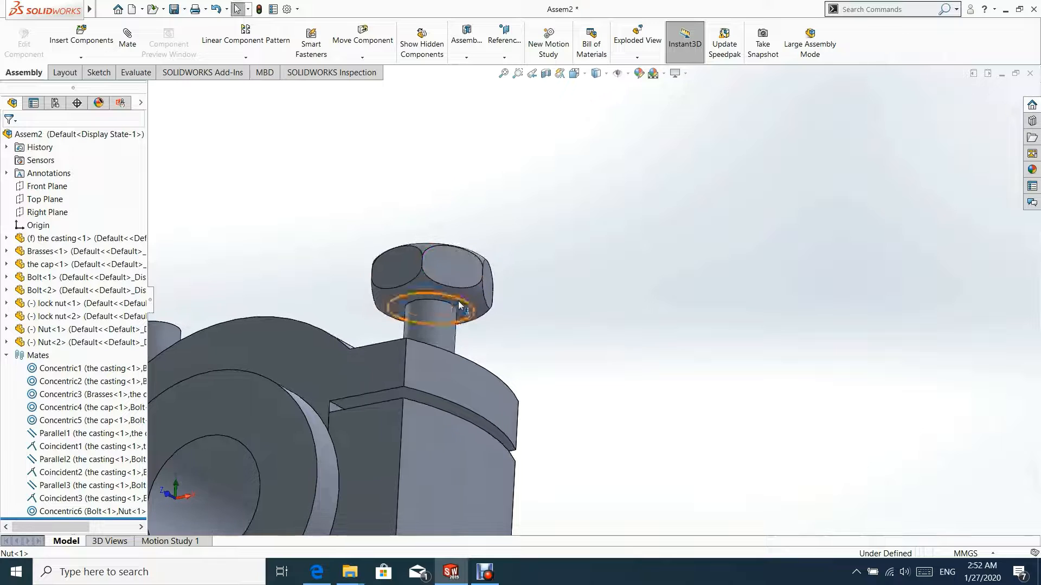
pyautogui.click(463, 310)
pyautogui.moveTo(465, 325); pyautogui.dragTo(490, 379, button='middle')
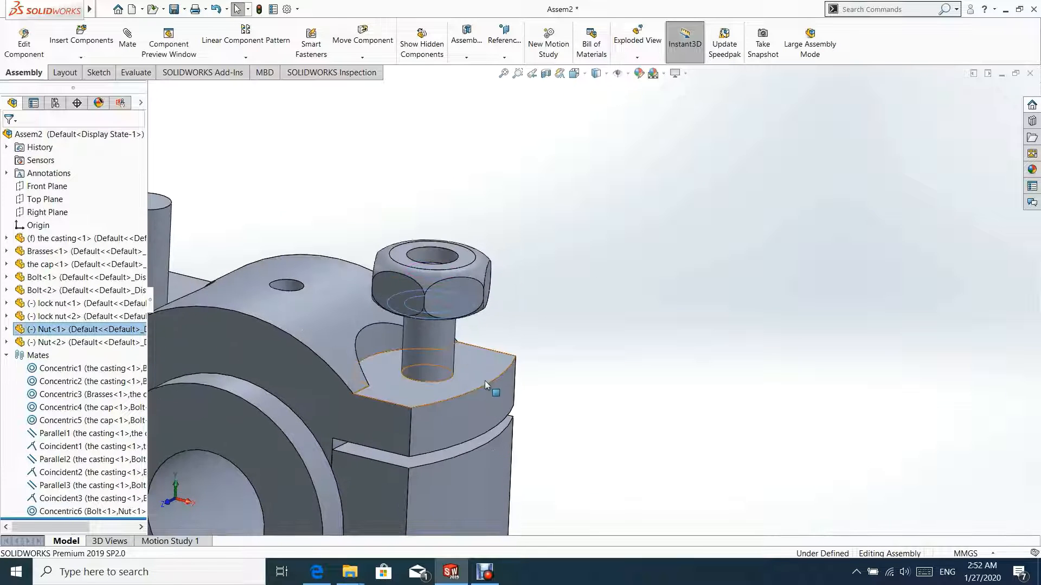
pyautogui.keyDown('ctrl'); pyautogui.click(492, 384); pyautogui.keyUp('ctrl')
pyautogui.scroll(6, 457, 414)
pyautogui.press('Escape')
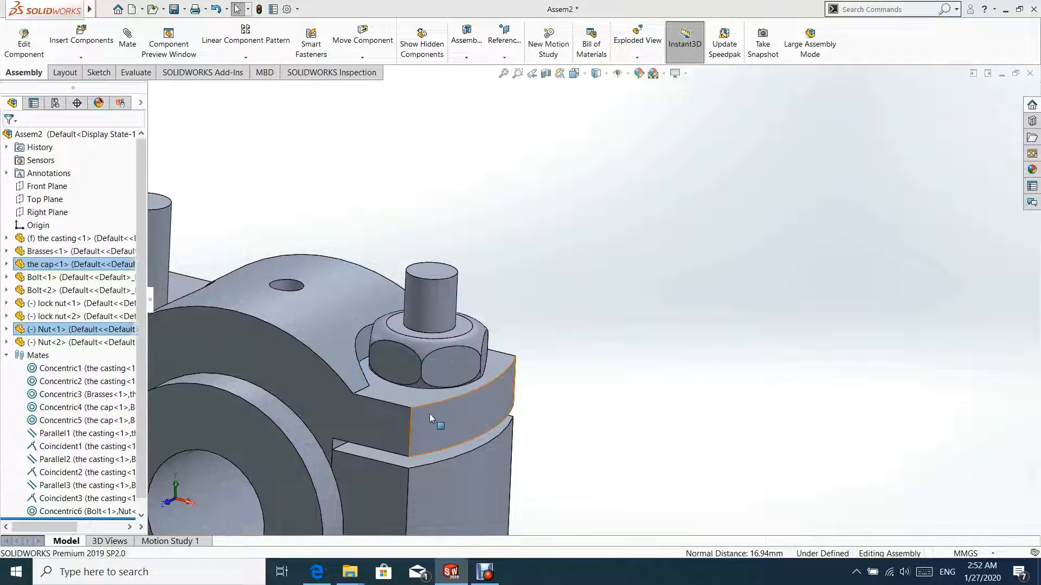
# - Move Nut<2> above the bearing block and add a concentric mate between its hole and the shank of Bolt<2>
pyautogui.scroll(3, 418, 414)
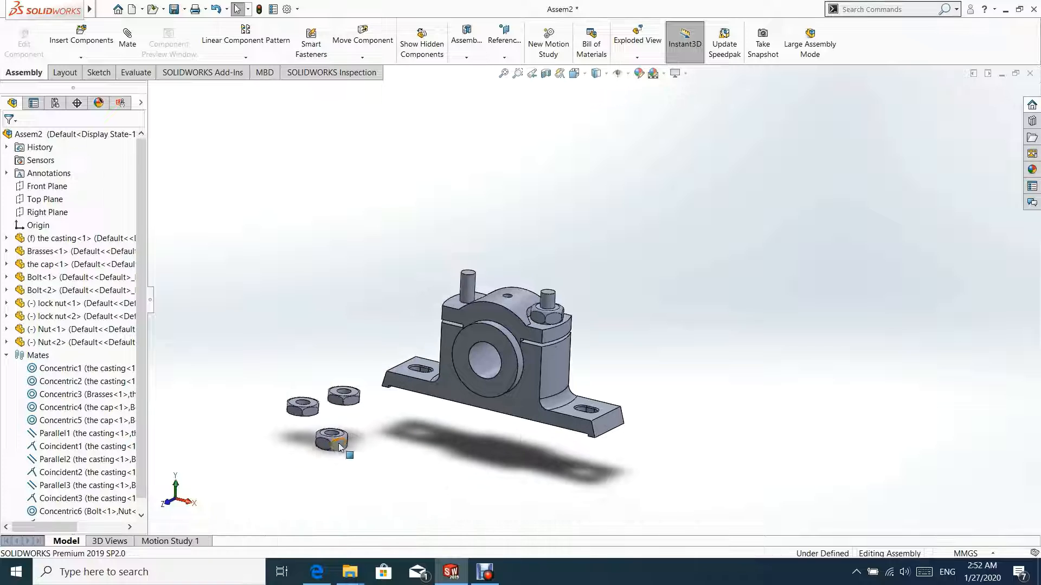
pyautogui.moveTo(338, 444); pyautogui.dragTo(567, 178)
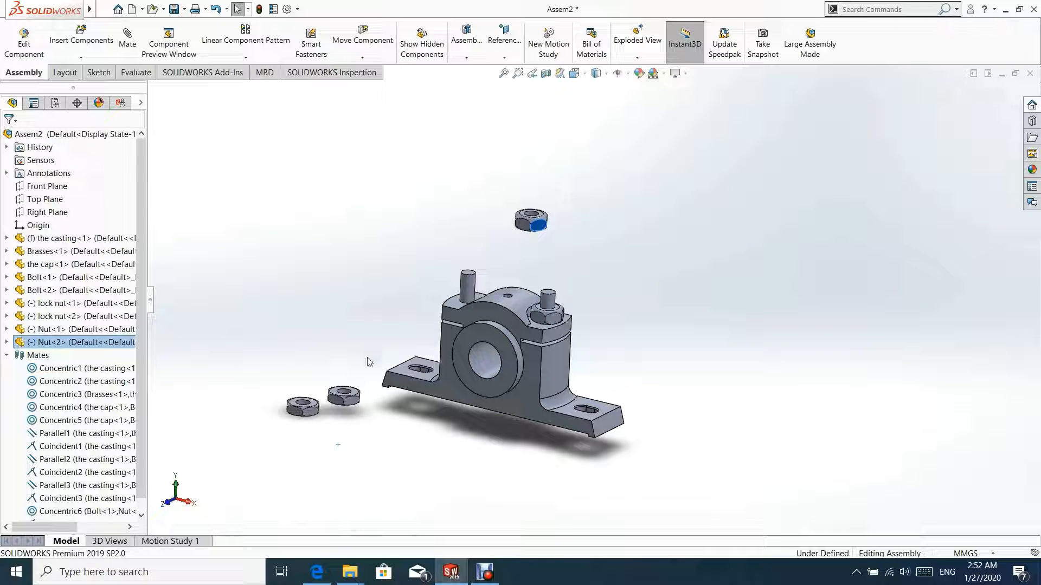
pyautogui.scroll(-3, 376, 374)
pyautogui.press('Escape')
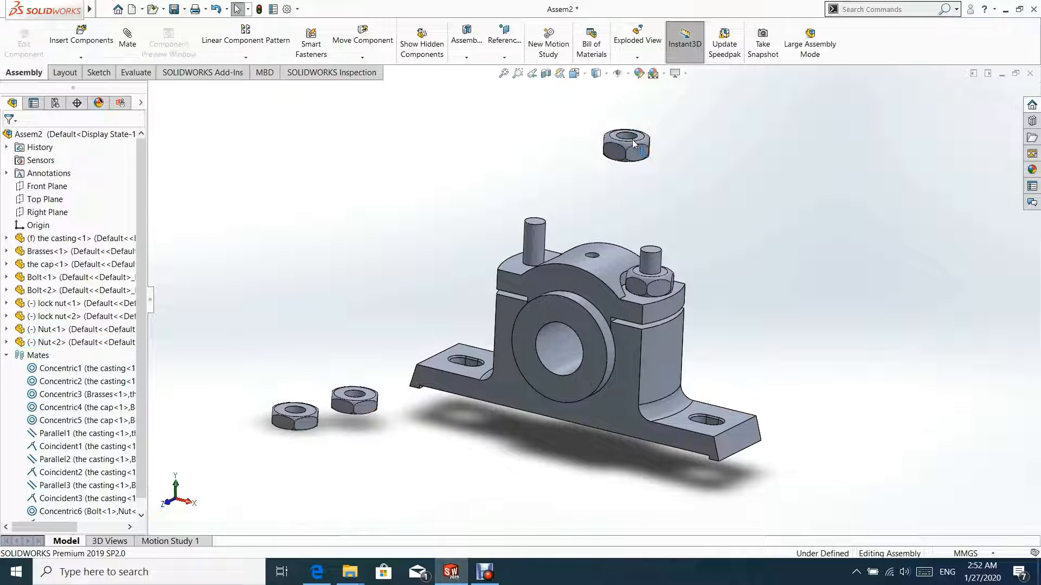
pyautogui.click(626, 139)
pyautogui.keyDown('ctrl'); pyautogui.click(534, 241); pyautogui.keyUp('ctrl')
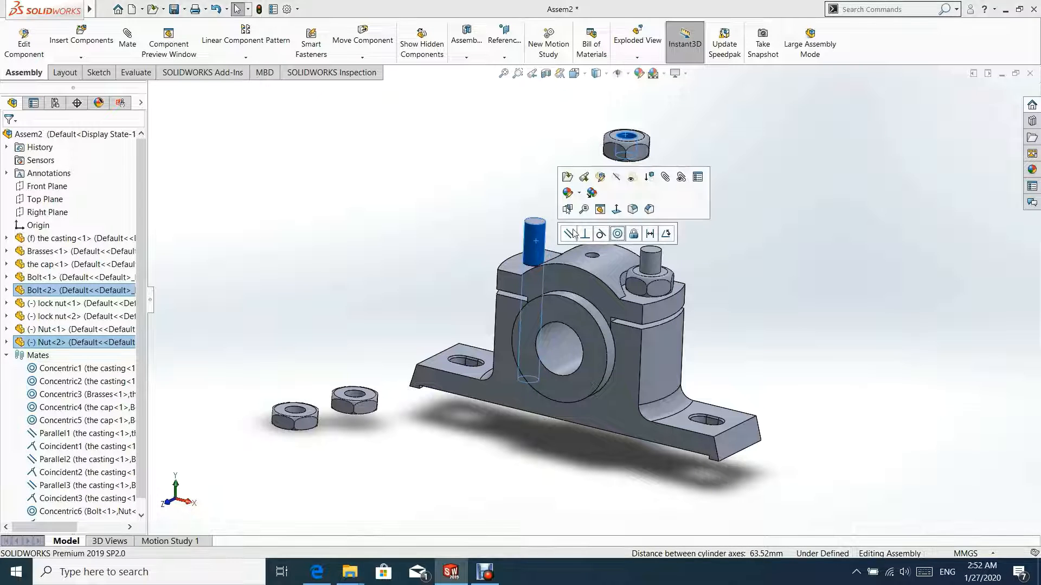
pyautogui.click(618, 233)
pyautogui.click(504, 168)
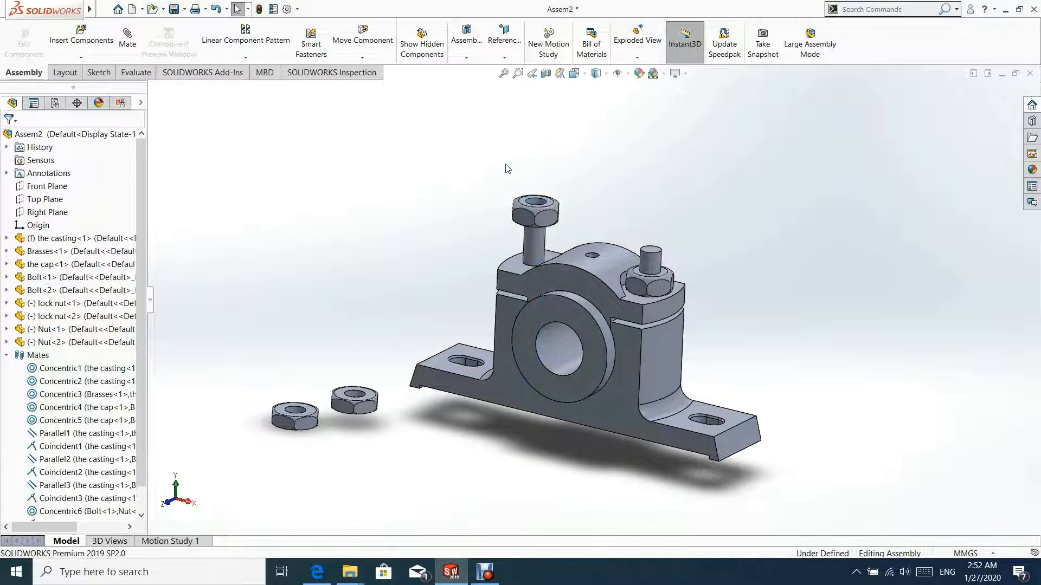
# - Add a coincident mate between the underside of Nut<2> and the flat seat of the cap around Bolt<2>
pyautogui.moveTo(548, 191); pyautogui.dragTo(566, 114, button='middle')
pyautogui.scroll(-9, 546, 272)
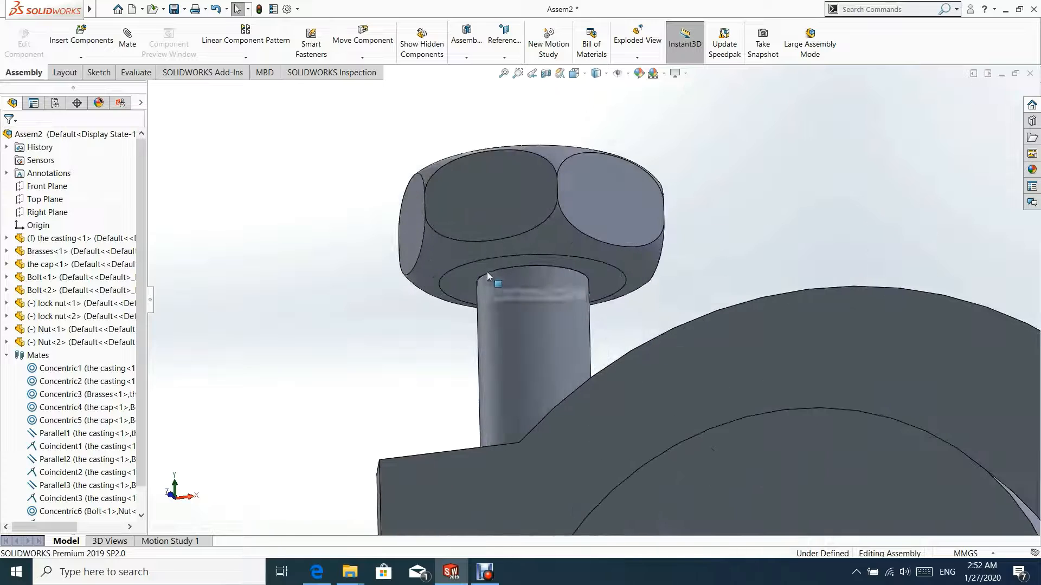
pyautogui.click(476, 272)
pyautogui.scroll(5, 549, 319)
pyautogui.moveTo(548, 318); pyautogui.dragTo(550, 402, button='middle')
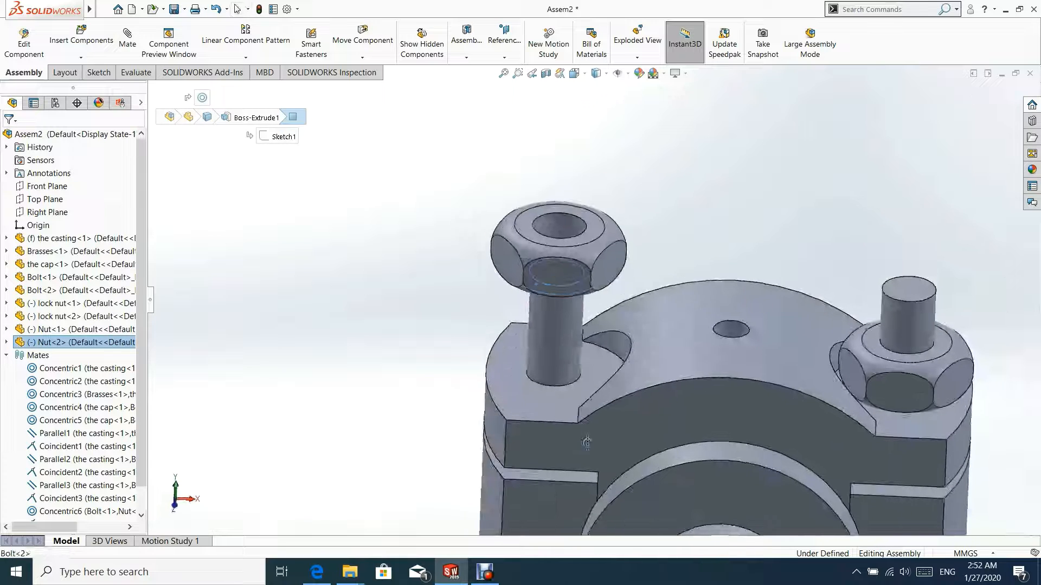
pyautogui.keyDown('ctrl'); pyautogui.click(553, 411); pyautogui.keyUp('ctrl')
pyautogui.click(587, 404)
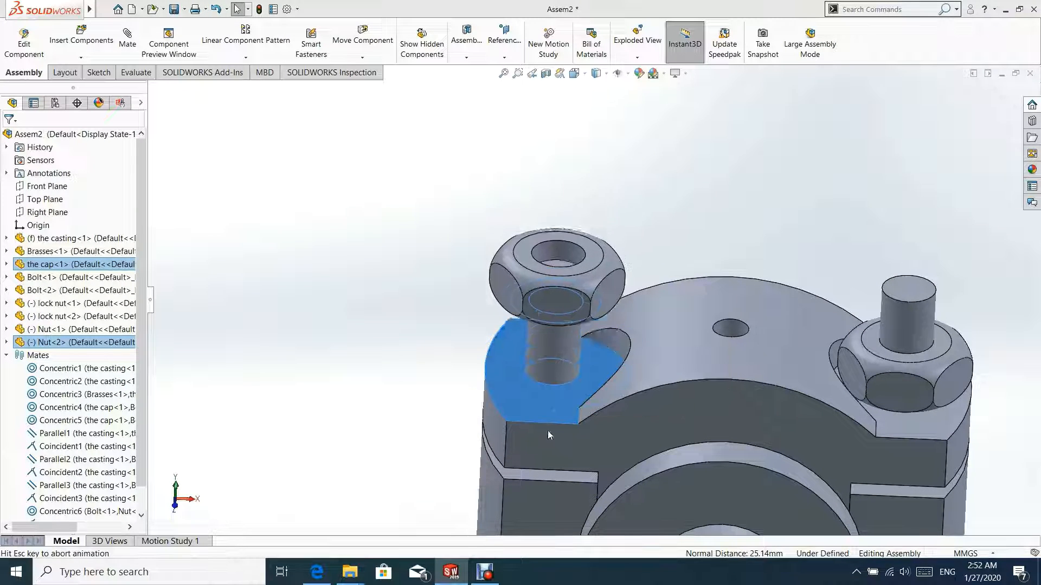
# - Move lock nut<1> and lock nut<2> from beside the base to above the bearing block
pyautogui.scroll(8, 654, 408)
pyautogui.moveTo(655, 409); pyautogui.dragTo(627, 425, button='middle')
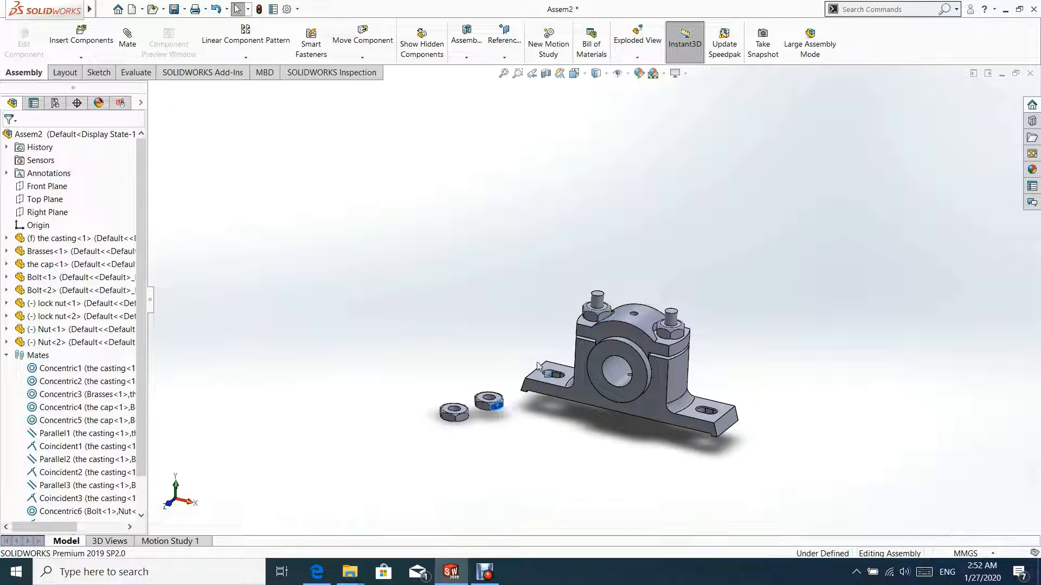
pyautogui.moveTo(499, 408); pyautogui.dragTo(709, 261)
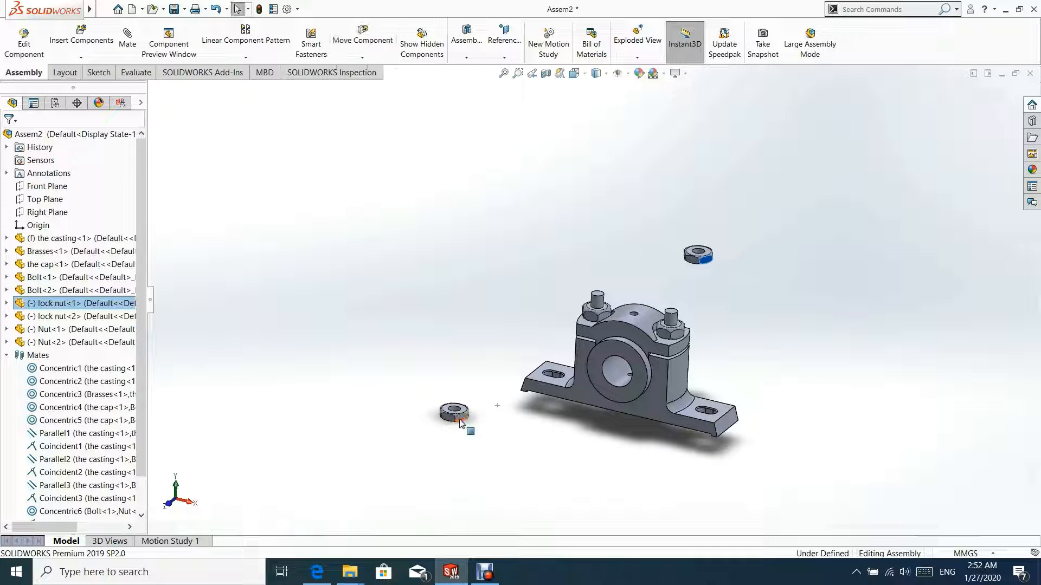
pyautogui.moveTo(459, 418); pyautogui.dragTo(633, 262)
# - Add a concentric mate between the hole of lock nut<1> and the shank of Bolt<1>
pyautogui.scroll(-5, 653, 313)
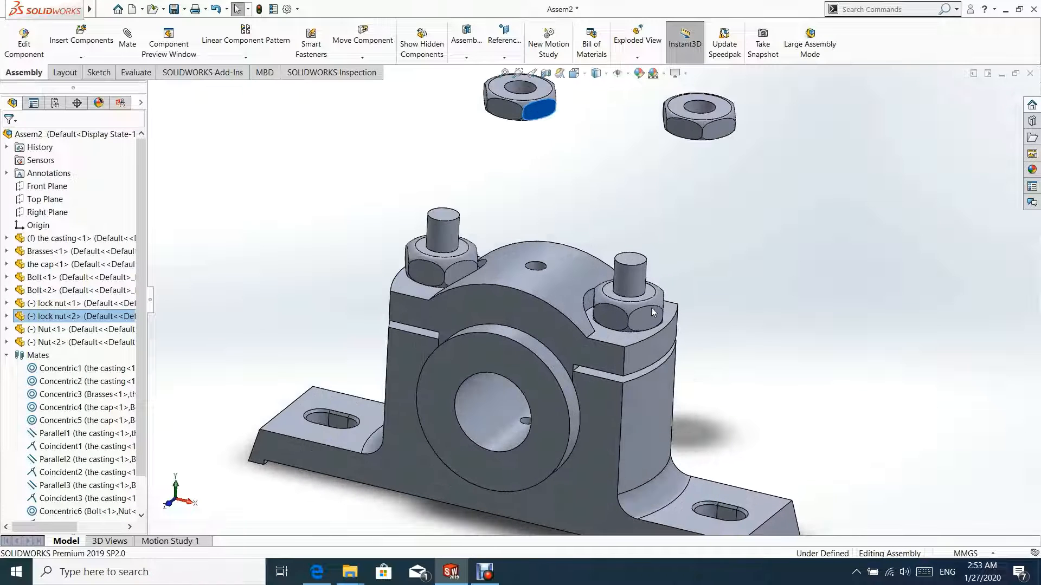
pyautogui.click(695, 108)
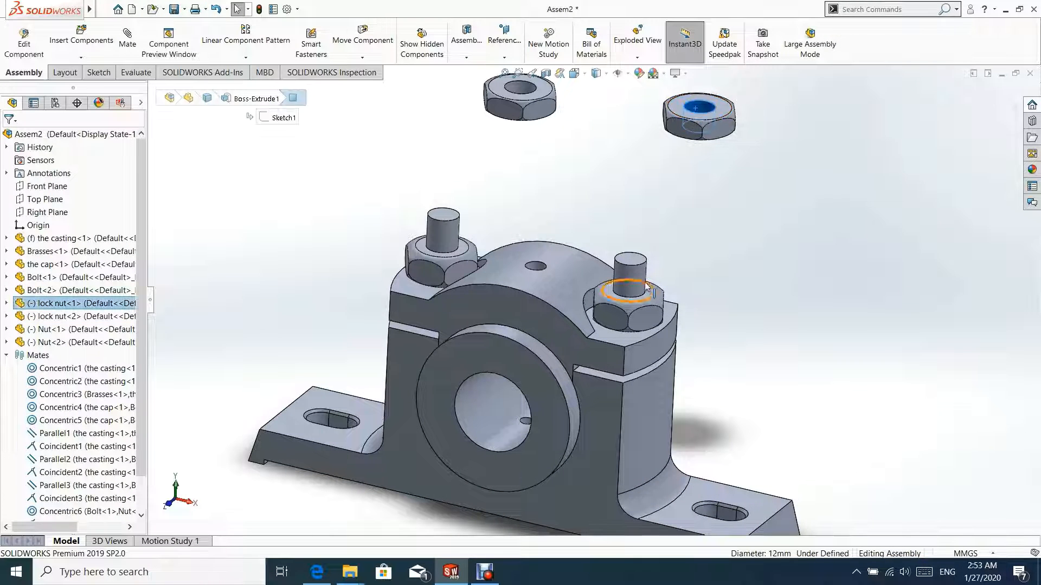
pyautogui.keyDown('ctrl'); pyautogui.click(634, 272); pyautogui.keyUp('ctrl')
pyautogui.click(714, 260)
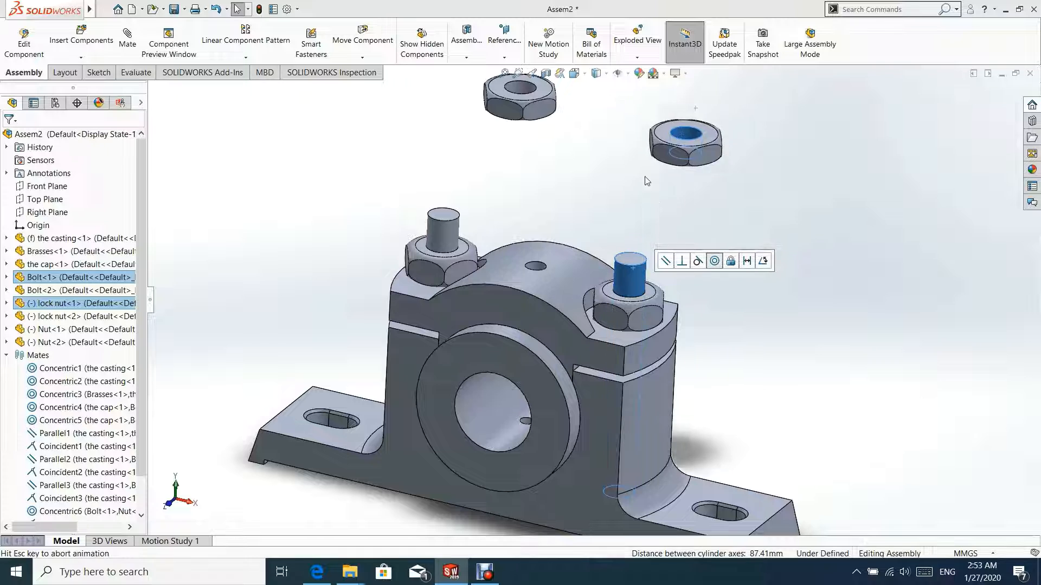
pyautogui.click(547, 182)
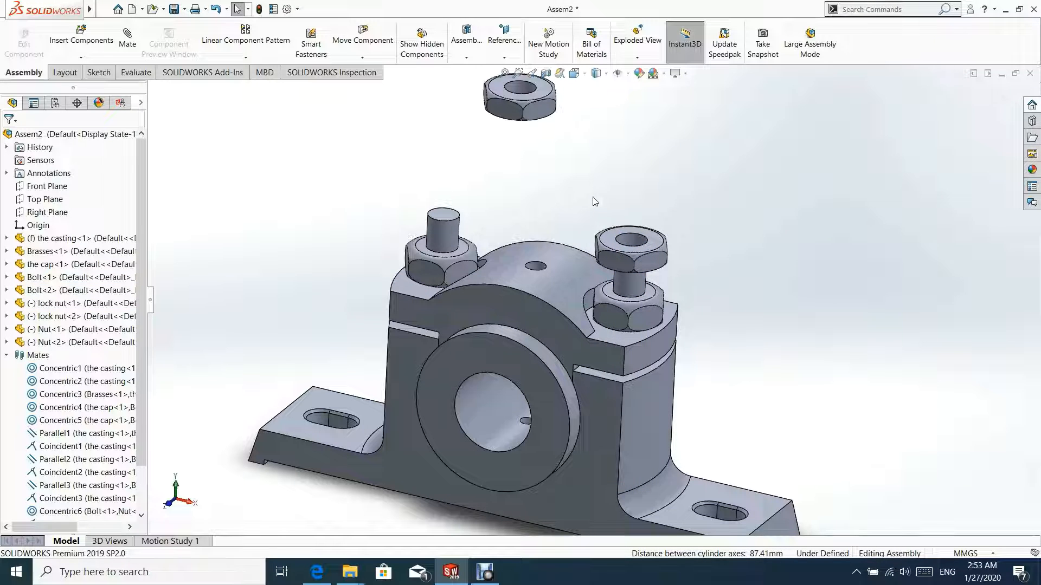
# - Add a concentric mate between the hole of lock nut<2> and the shank of Bolt<2>
pyautogui.click(522, 94)
pyautogui.keyDown('ctrl'); pyautogui.click(444, 227); pyautogui.keyUp('ctrl')
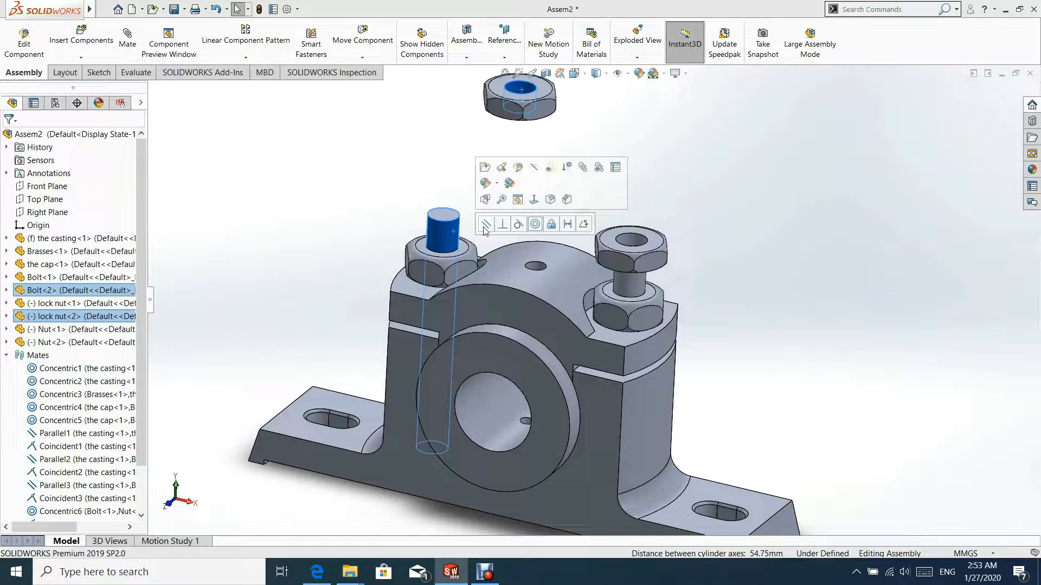
pyautogui.click(534, 225)
pyautogui.click(681, 285)
# - Add a coincident mate between the underside of lock nut<1> and the top face of Nut<1>
pyautogui.moveTo(681, 285); pyautogui.dragTo(674, 134, button='middle')
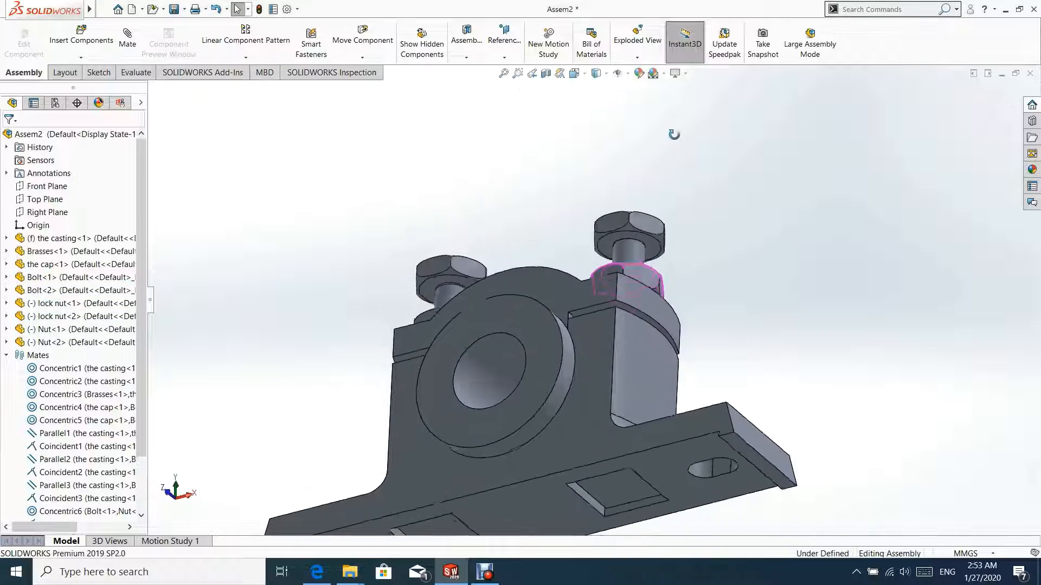
pyautogui.scroll(-3, 624, 255)
pyautogui.click(623, 255)
pyautogui.scroll(-3, 593, 394)
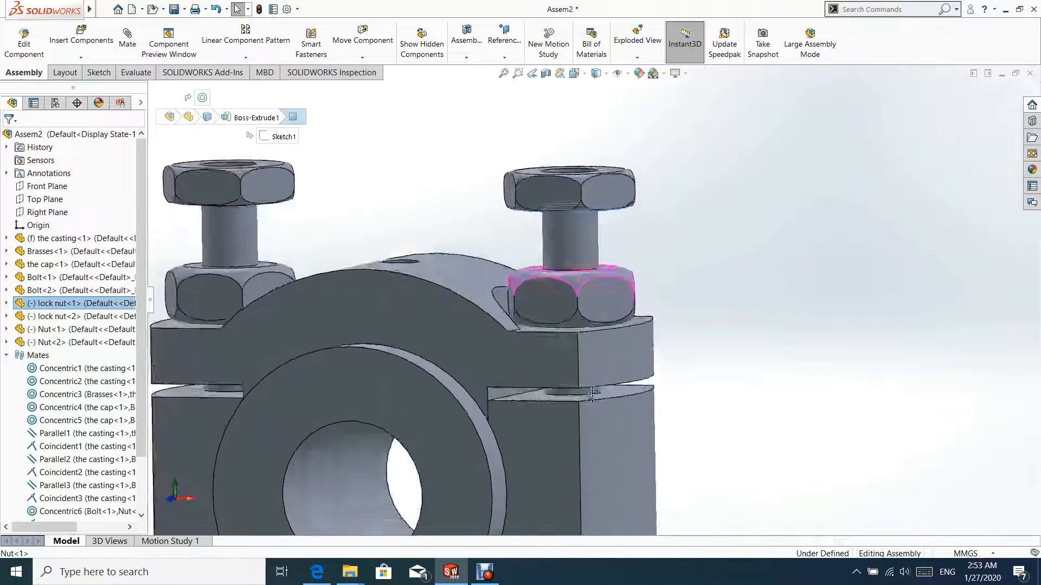
pyautogui.moveTo(592, 394); pyautogui.dragTo(570, 270, button='middle')
pyautogui.keyDown('ctrl'); pyautogui.click(570, 265); pyautogui.keyUp('ctrl')
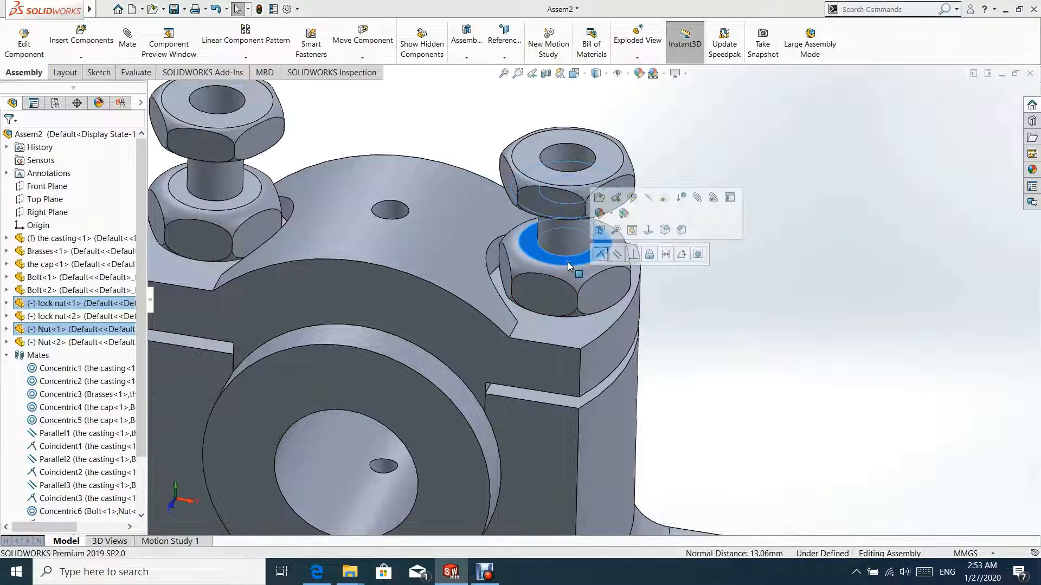
pyautogui.click(600, 256)
pyautogui.scroll(3, 417, 285)
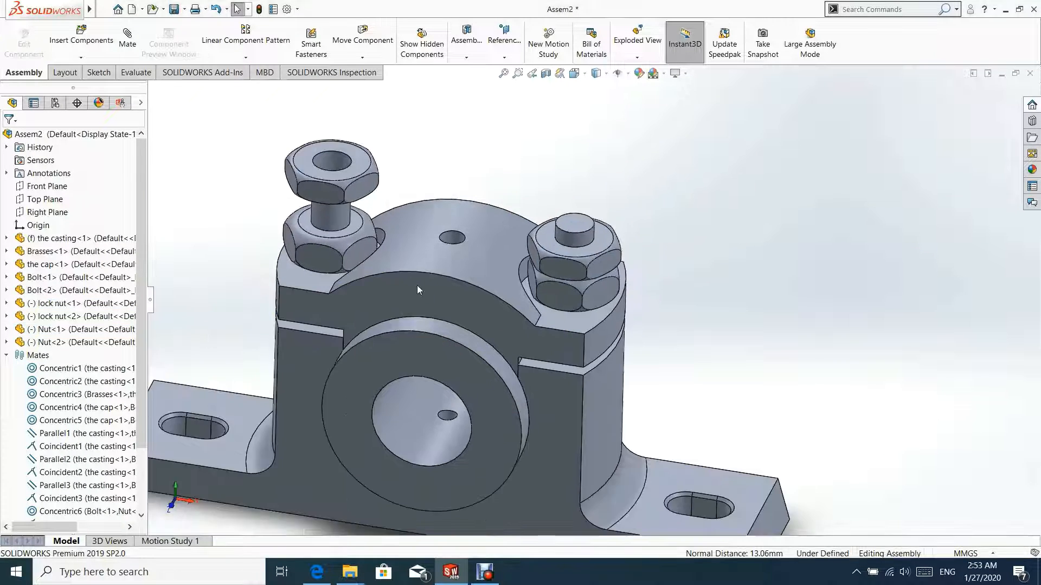
pyautogui.scroll(-1, 415, 242)
pyautogui.click(631, 279)
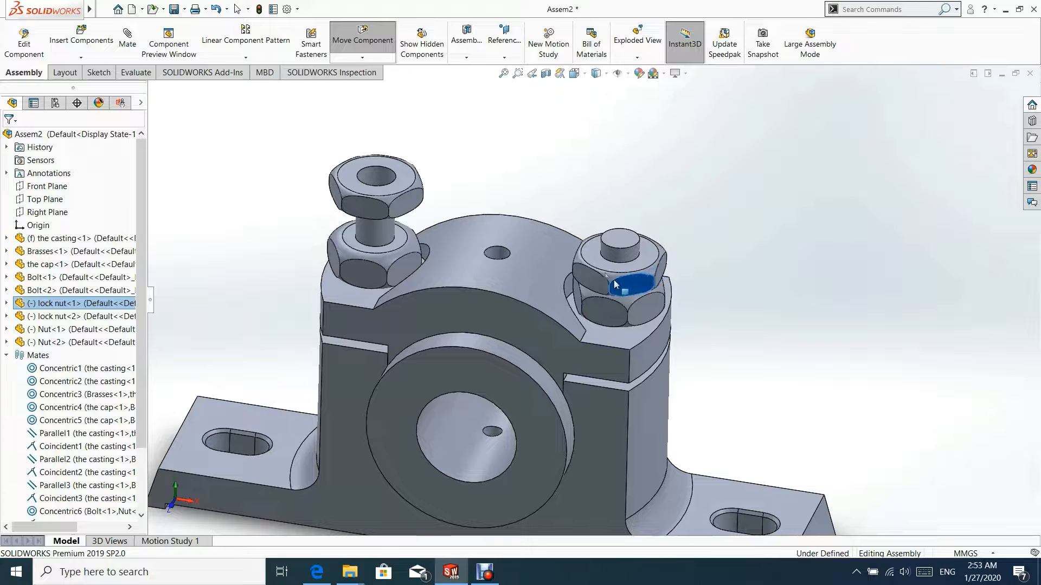
pyautogui.click(550, 205)
# - Add a coincident mate between the underside of lock nut<2> and the top face of Nut<2>
pyautogui.moveTo(383, 178); pyautogui.dragTo(347, 180, button='middle')
pyautogui.click(399, 218)
pyautogui.moveTo(400, 219); pyautogui.dragTo(382, 222, button='middle')
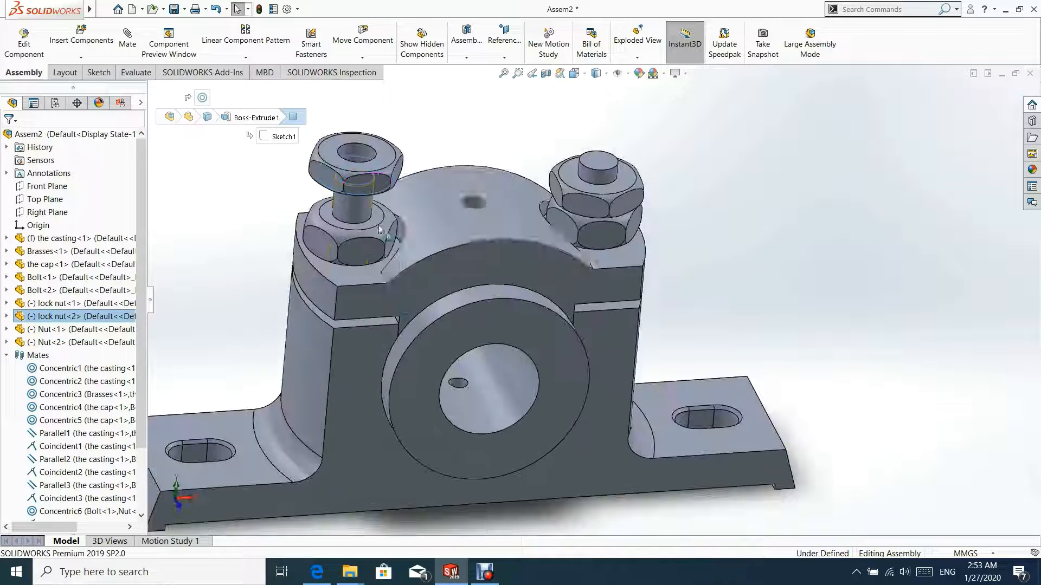
pyautogui.keyDown('ctrl'); pyautogui.click(382, 223); pyautogui.keyUp('ctrl')
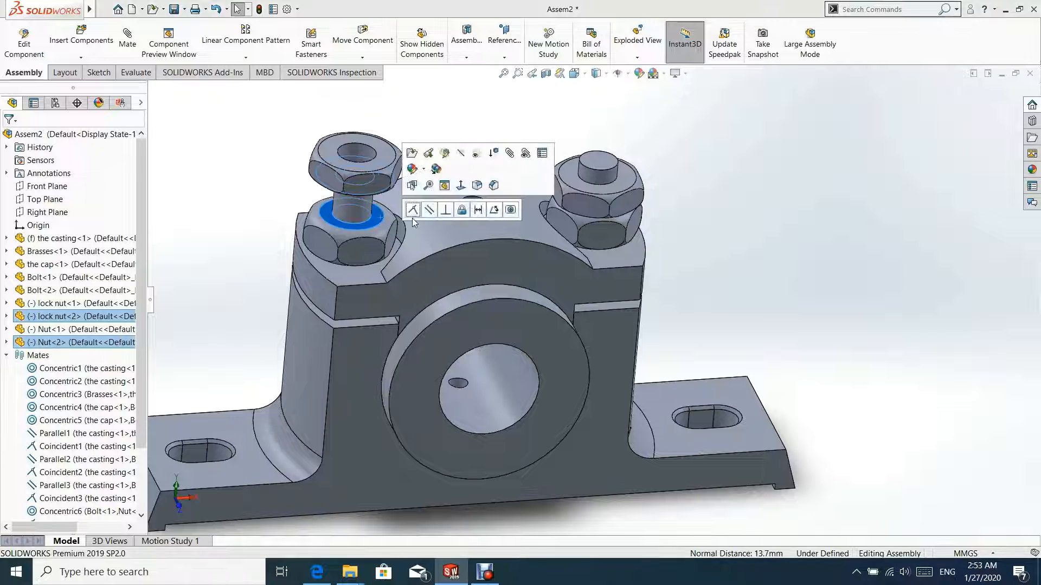
pyautogui.click(413, 210)
pyautogui.click(368, 213)
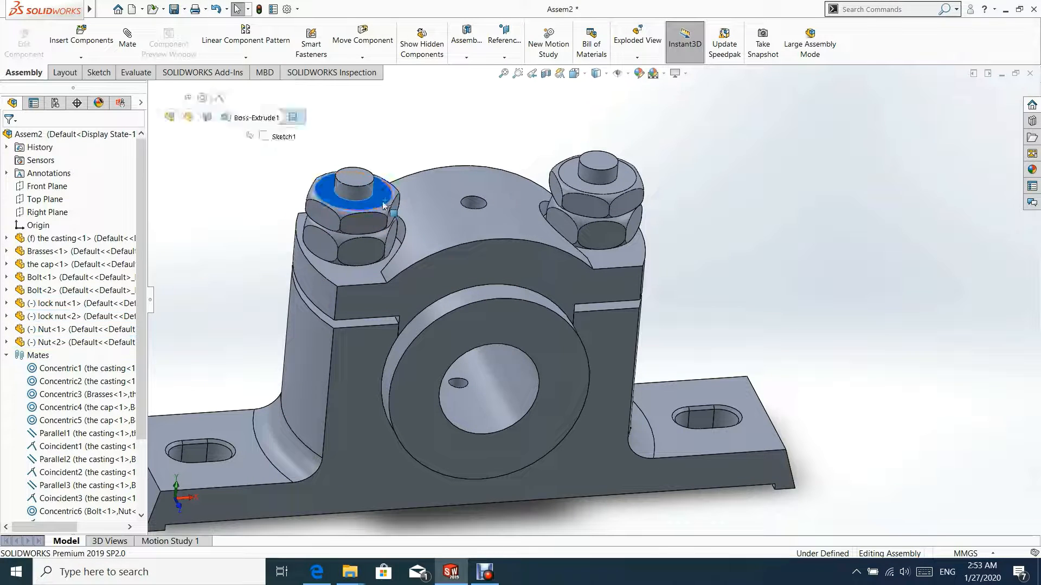
pyautogui.moveTo(369, 213); pyautogui.dragTo(382, 211)
pyautogui.click(376, 131)
# - Rebuild the finished assembly and save it as Plummer Block in the assembly modeling 2 folder
pyautogui.scroll(4, 627, 303)
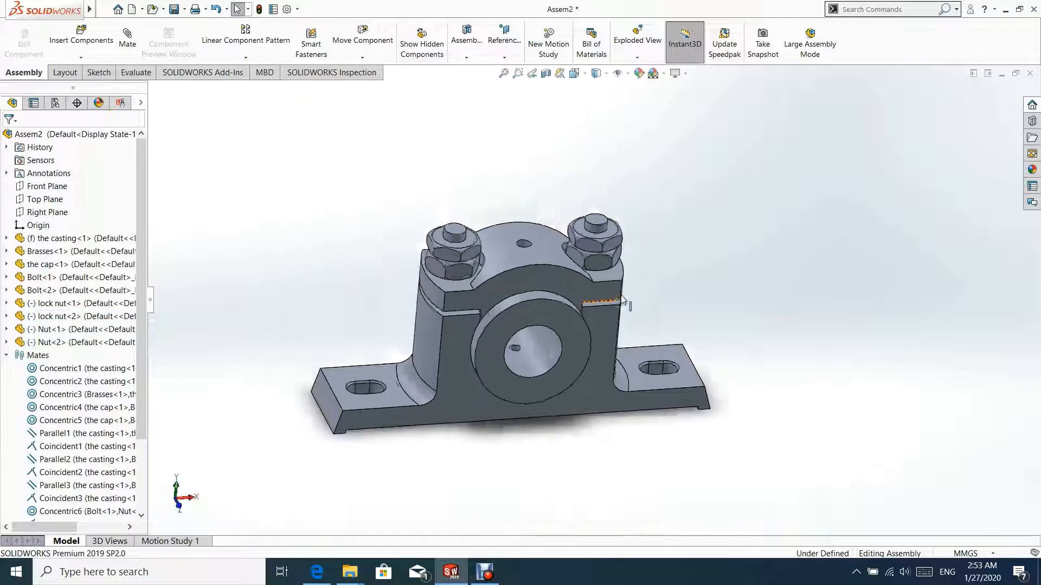
pyautogui.moveTo(628, 303); pyautogui.dragTo(567, 257, button='middle')
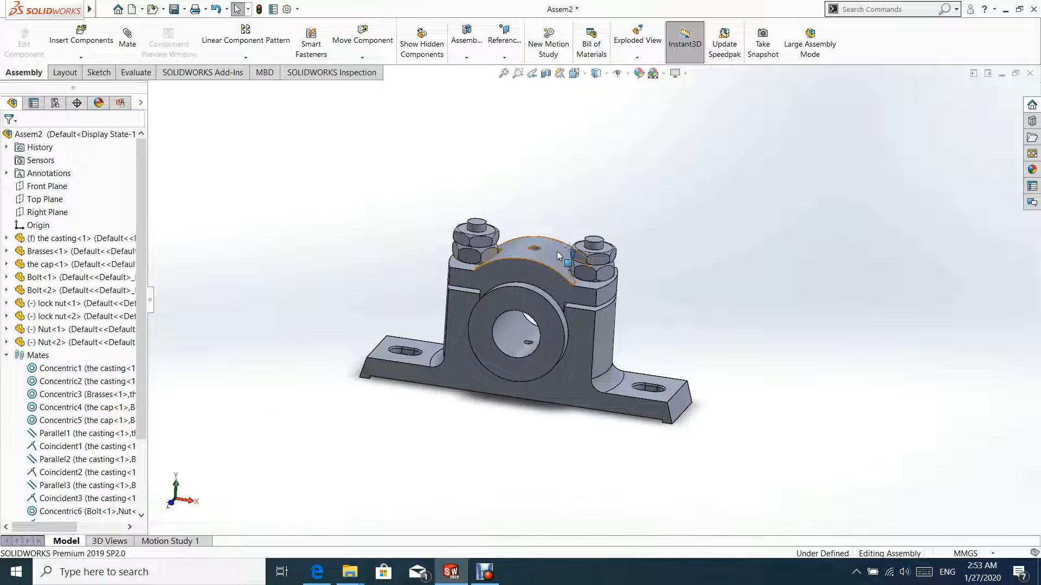
pyautogui.scroll(-4, 558, 254)
pyautogui.click(105, 10)
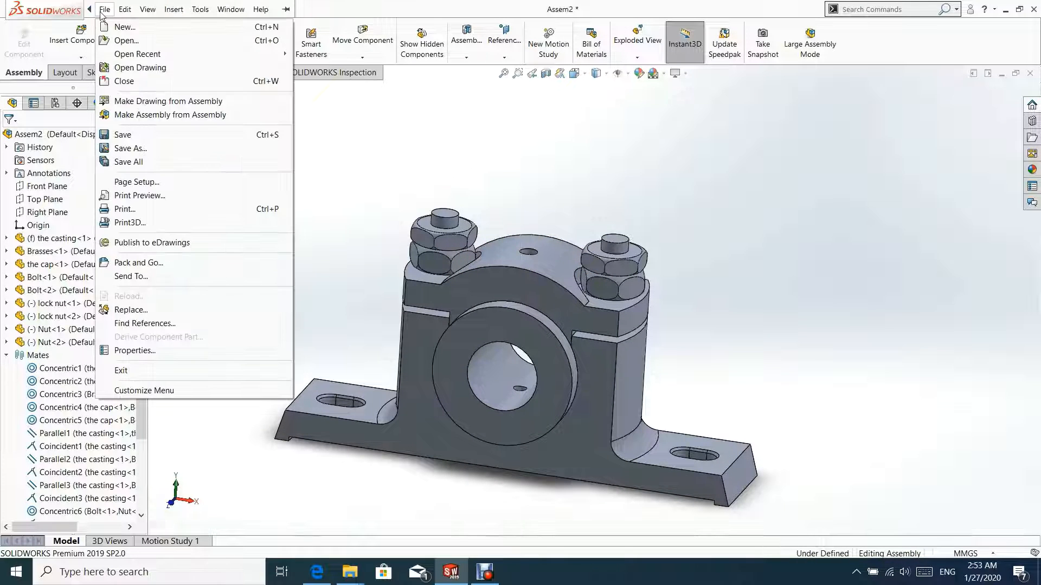
pyautogui.click(135, 148)
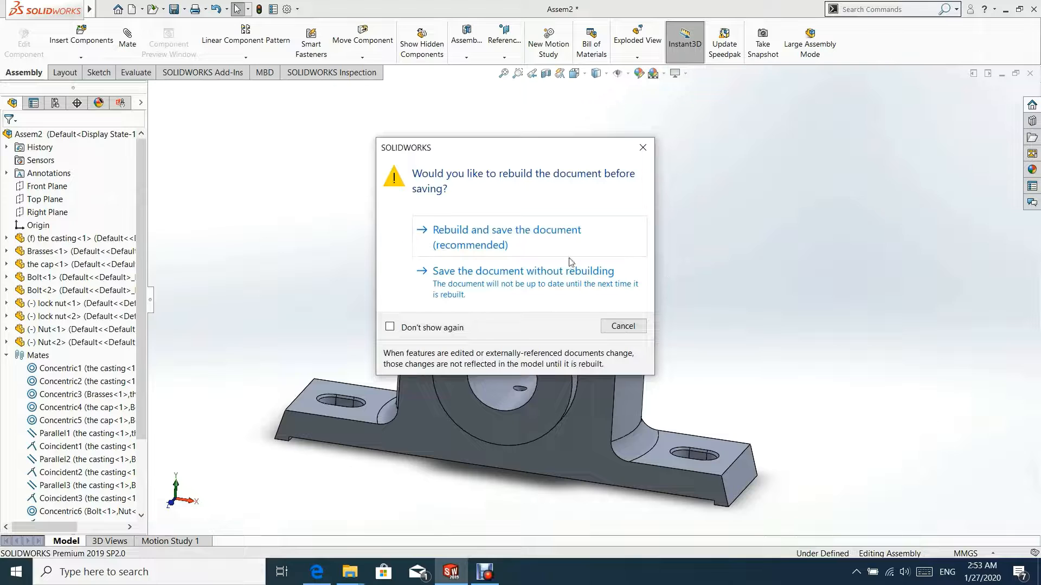
pyautogui.click(512, 234)
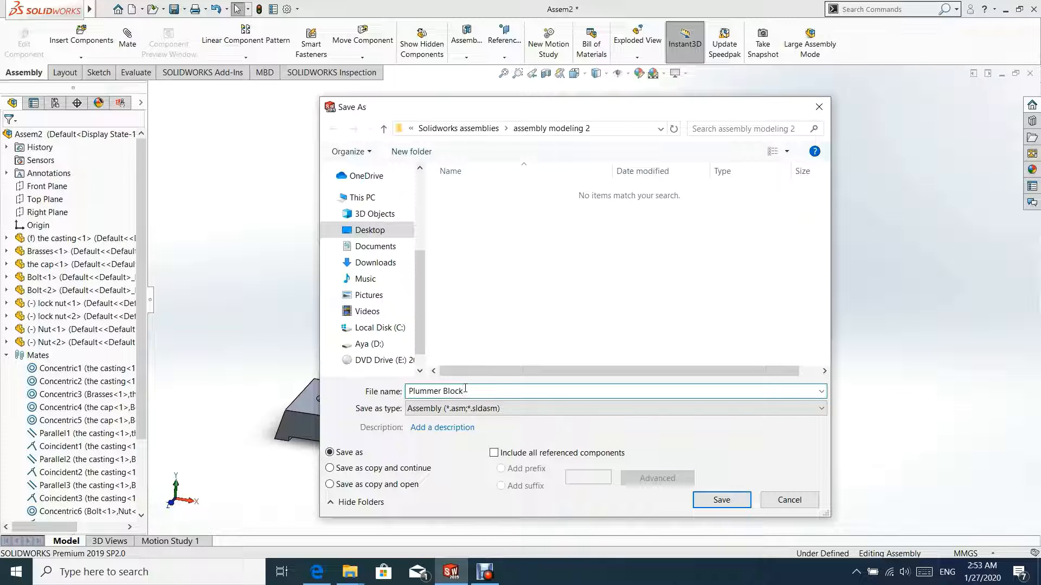
pyautogui.click(739, 506)
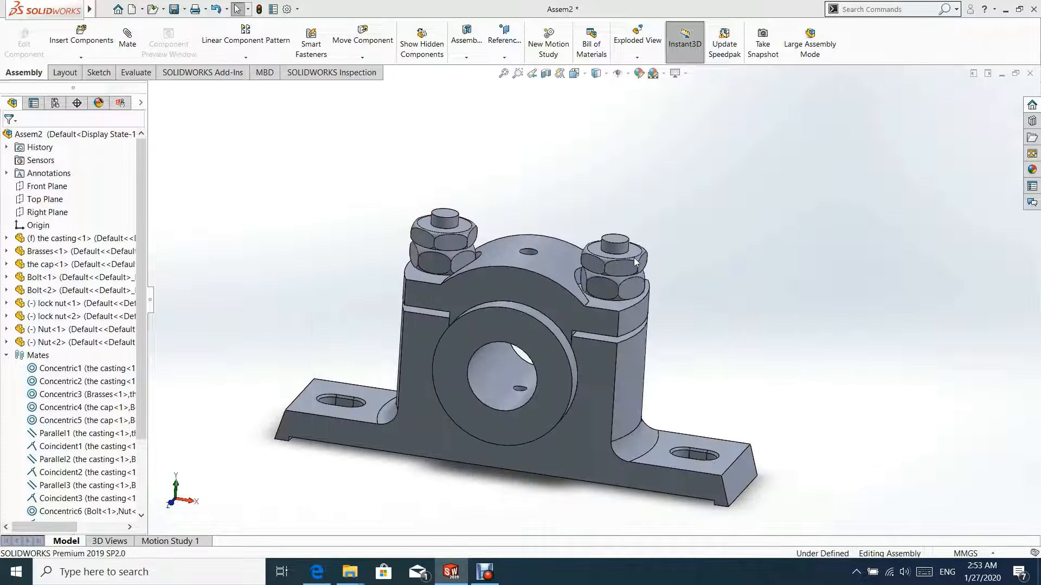